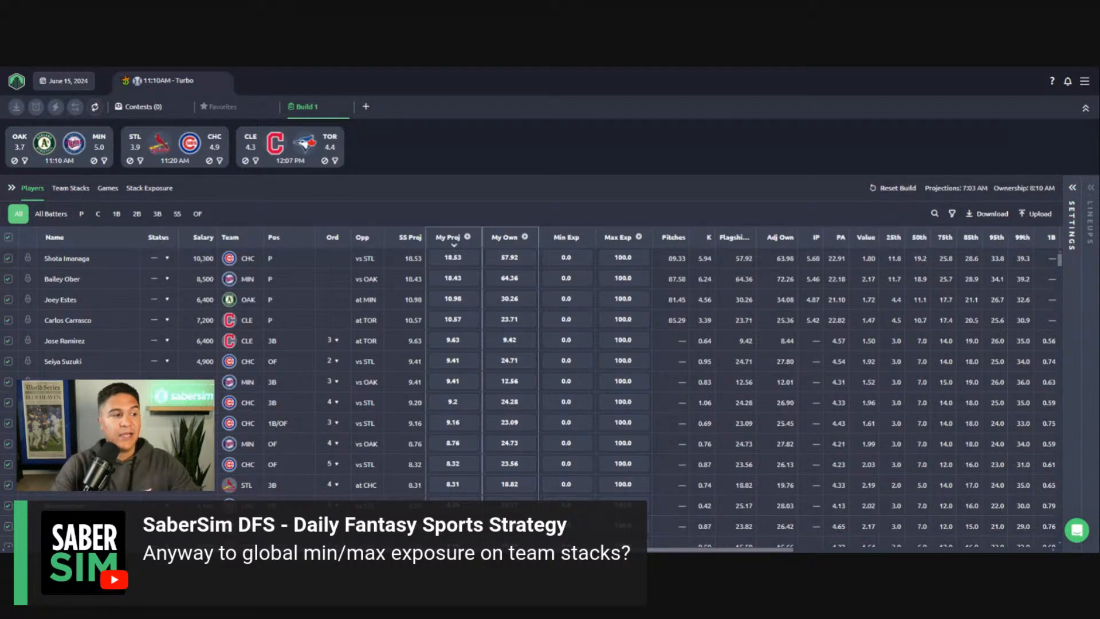
# Check the global max exposure setting for all players without saving it, and show the exposure limits for team stacks
pyautogui.scroll(-7, 438, 324)
pyautogui.scroll(2, 437, 332)
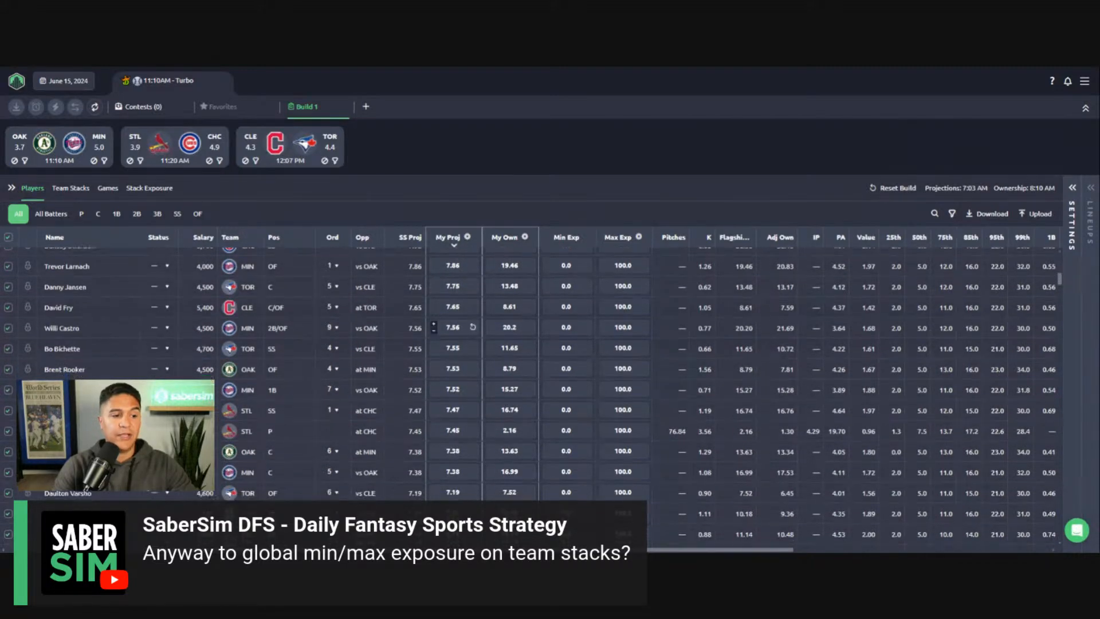
pyautogui.scroll(5, 434, 332)
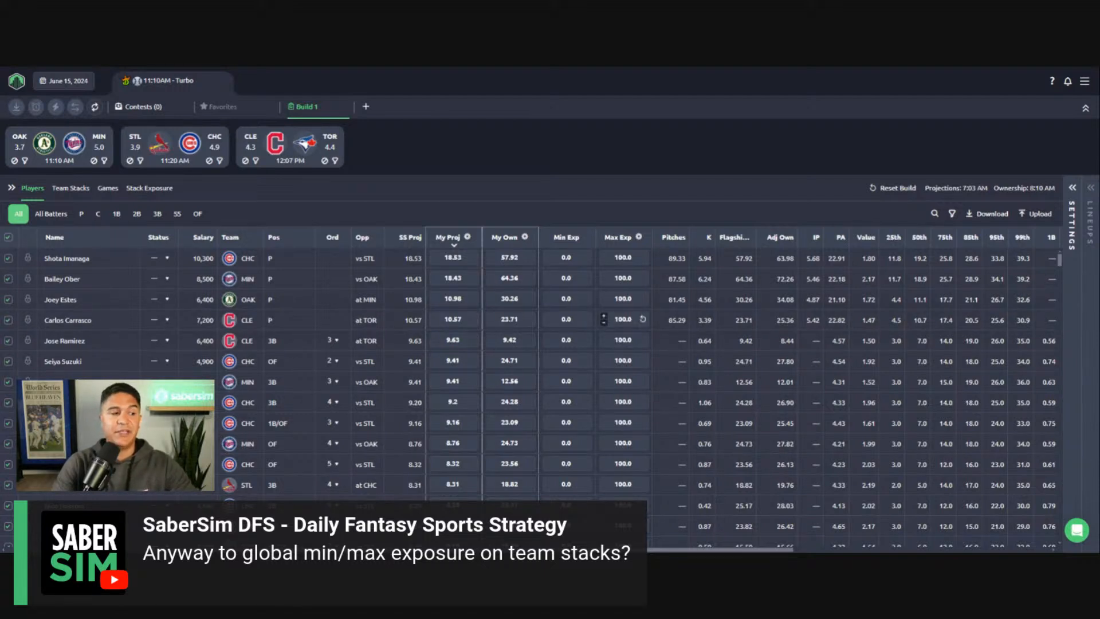
pyautogui.moveTo(638, 237)
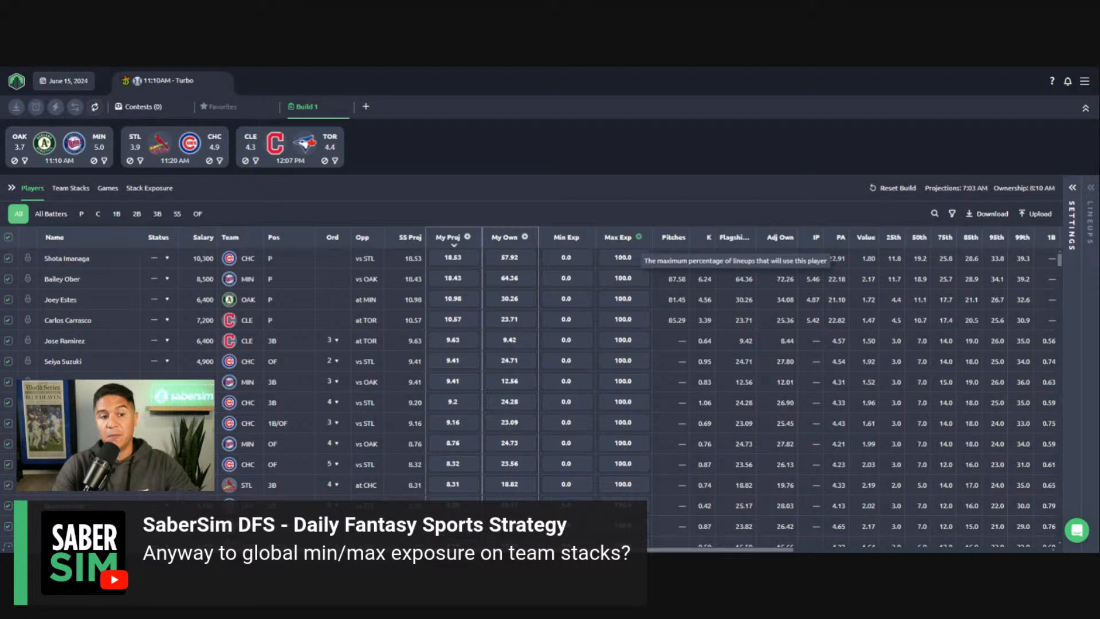
pyautogui.click(639, 238)
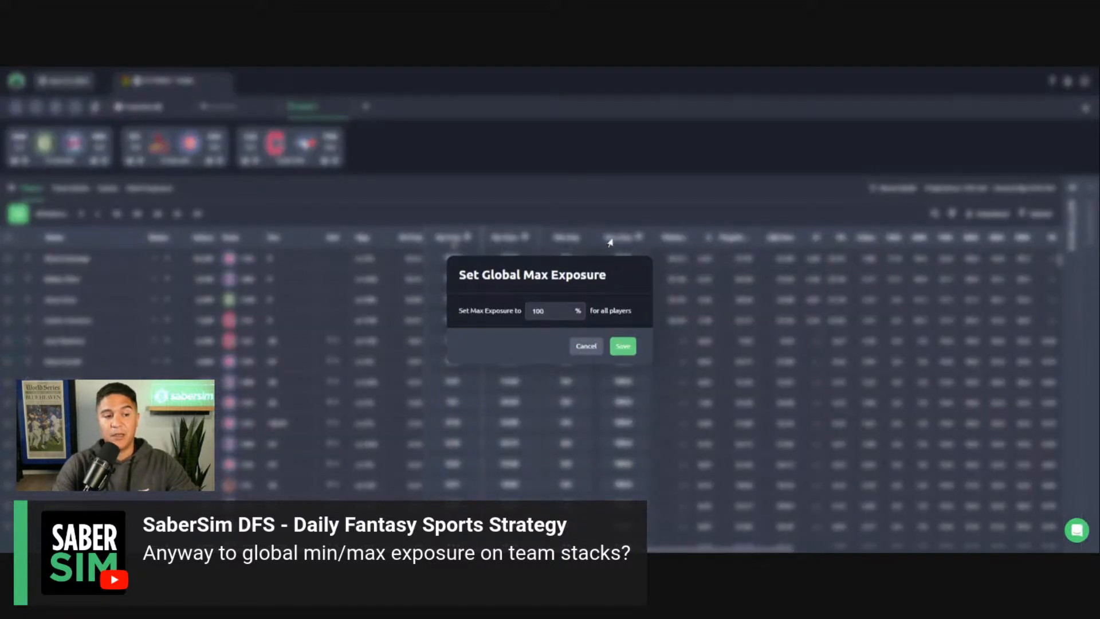
pyautogui.click(586, 347)
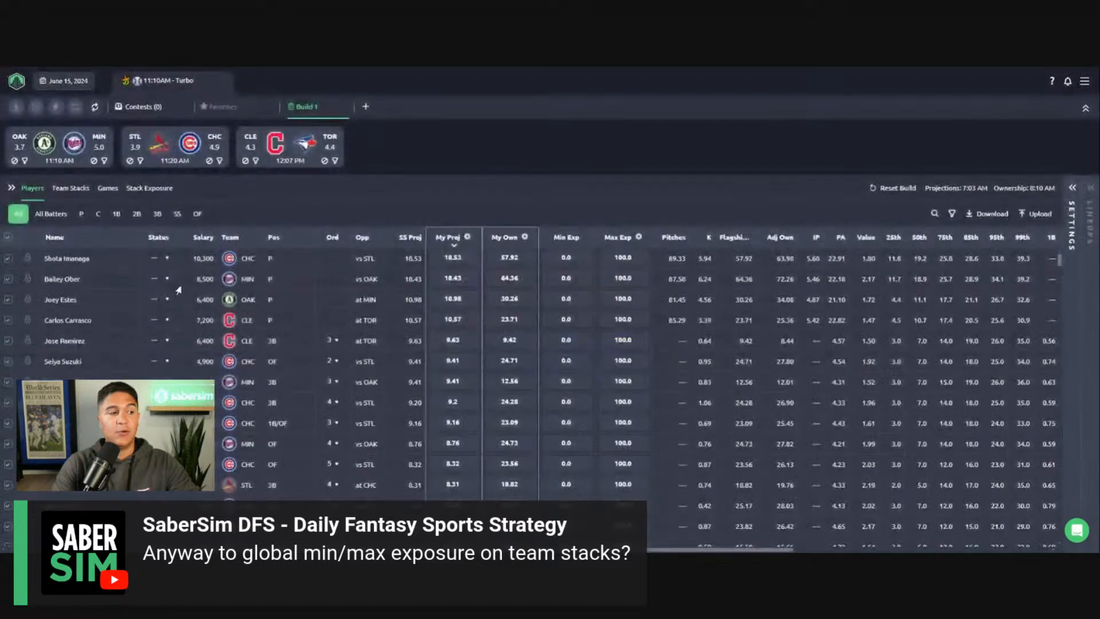
pyautogui.click(81, 192)
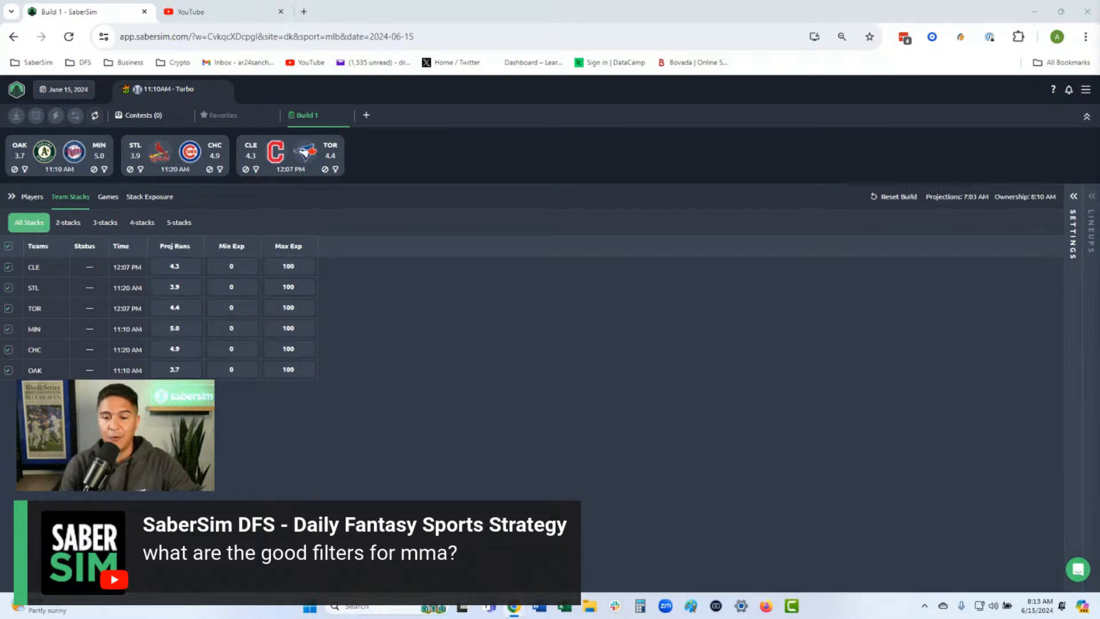
# Open the DraftKings MMA 4:00PM Main slate for June 15, 2024 and list all of its contests
pyautogui.click(48, 92)
pyautogui.click(629, 235)
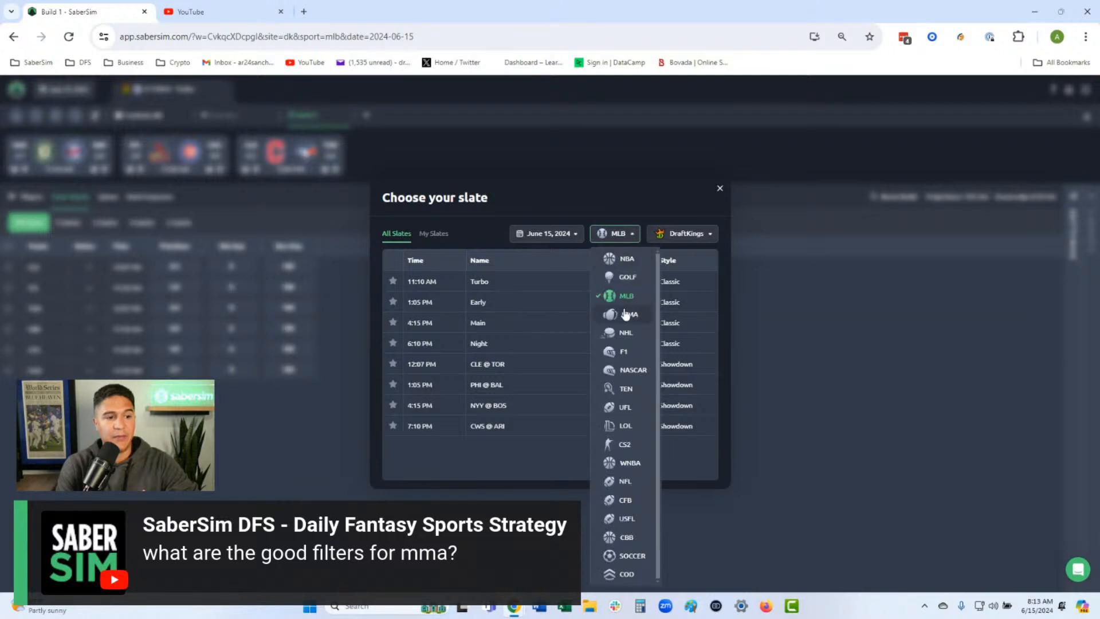
pyautogui.click(624, 316)
pyautogui.click(551, 287)
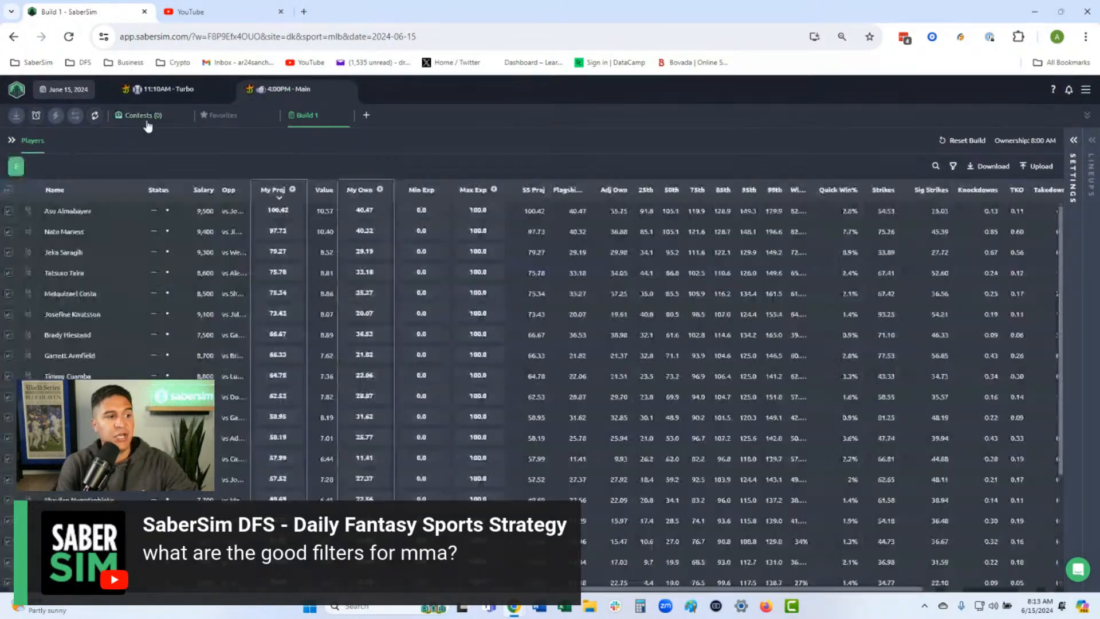
pyautogui.click(146, 116)
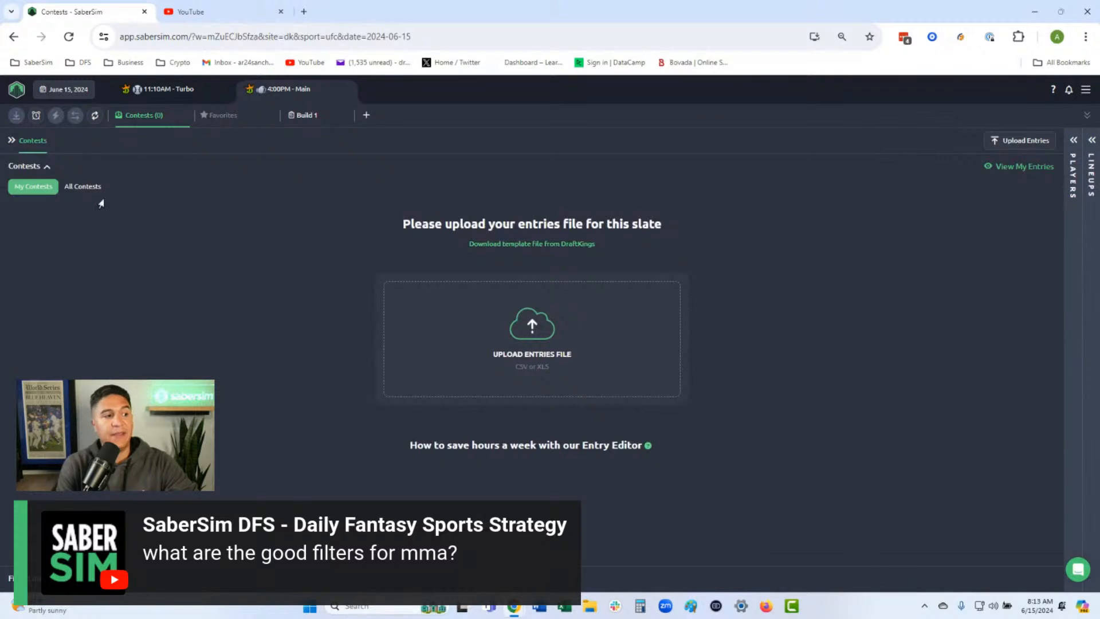
pyautogui.click(82, 189)
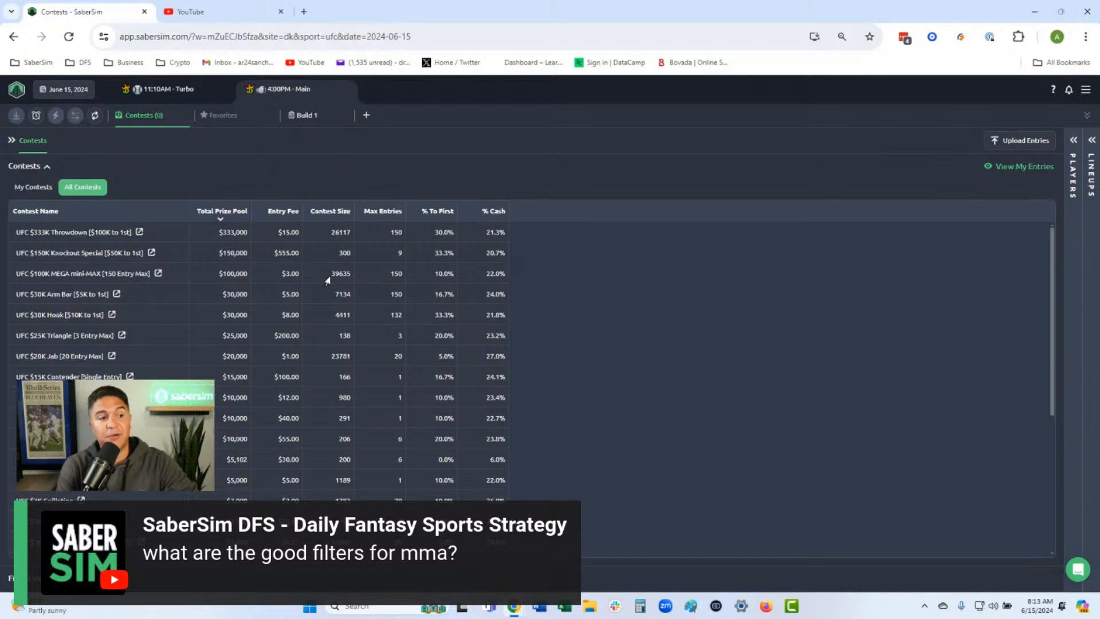
# Switch to a maximized scientific Calculator and enter the bracketed quotient (20 ÷ 39000)
pyautogui.click(640, 605)
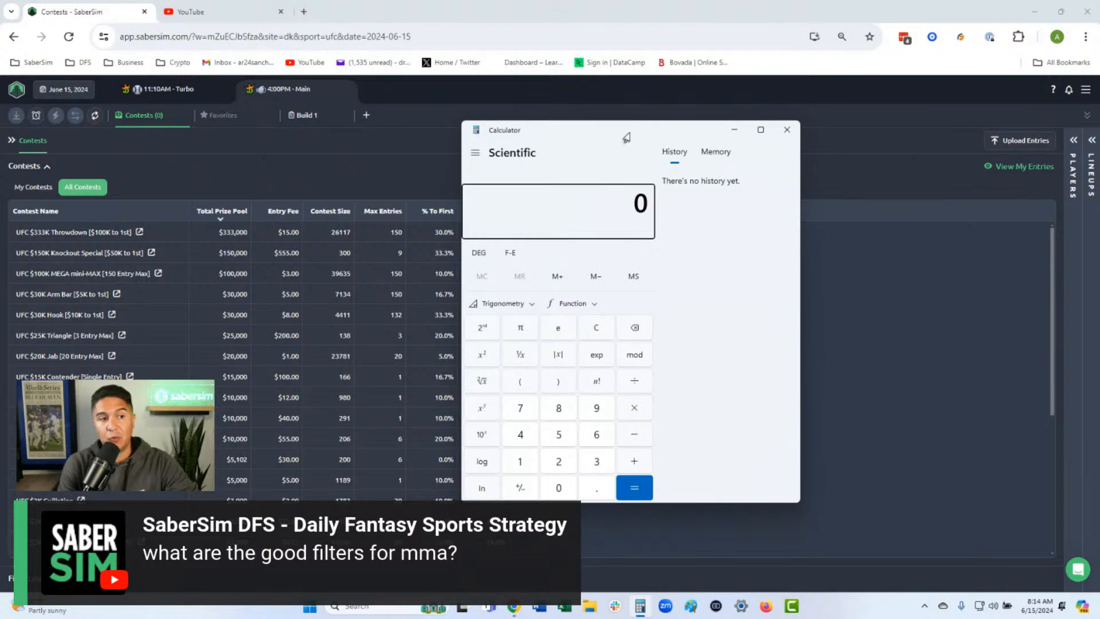
pyautogui.doubleClick(626, 138)
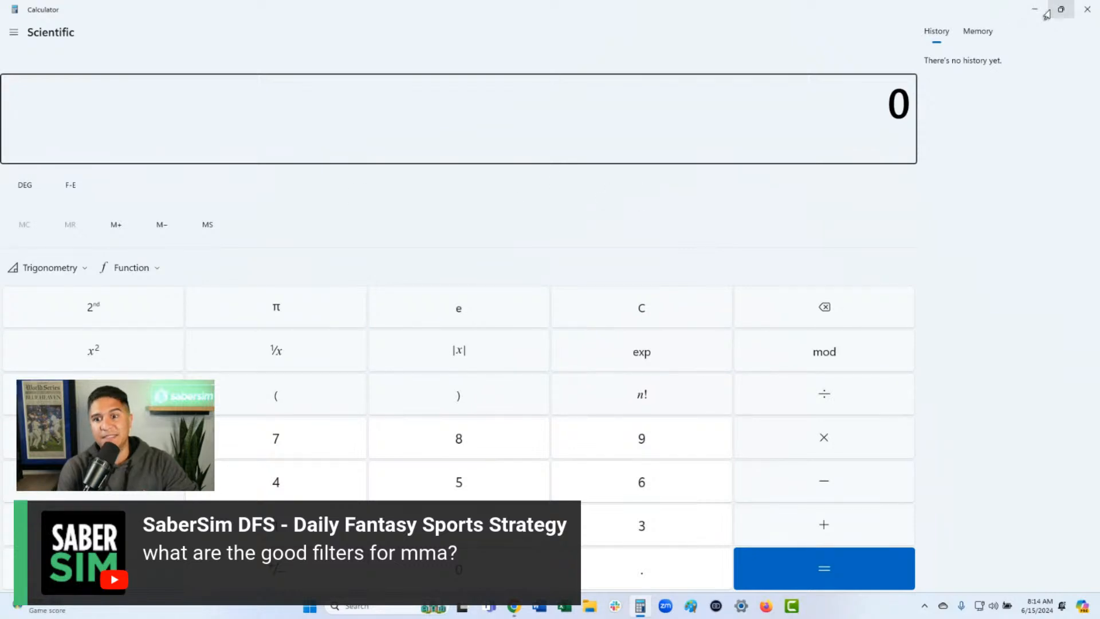
pyautogui.moveTo(1045, 14)
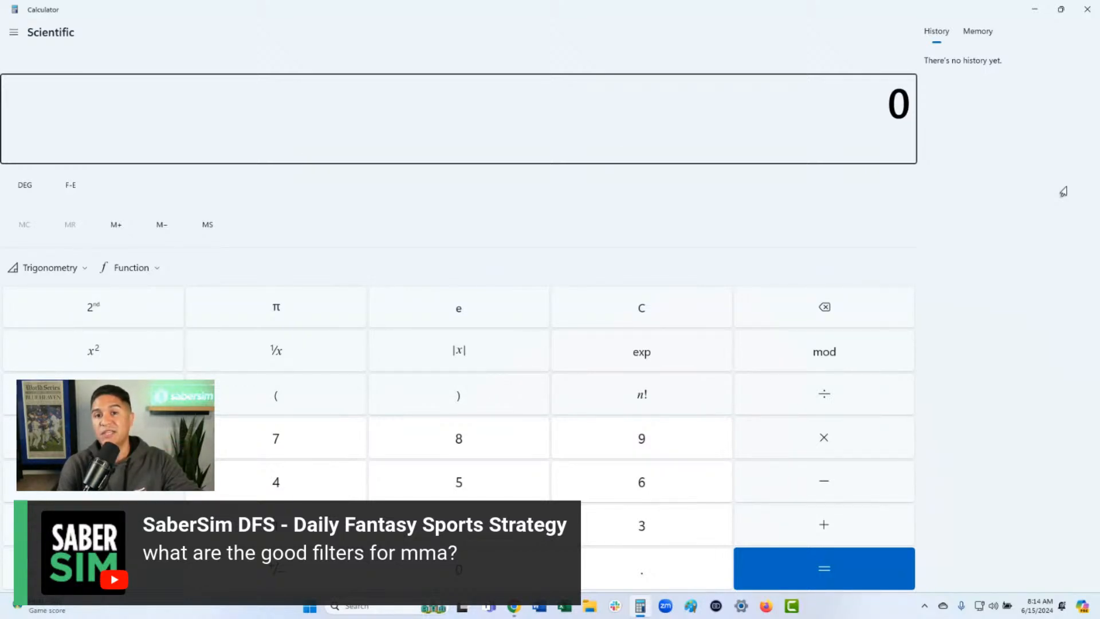
pyautogui.click(288, 406)
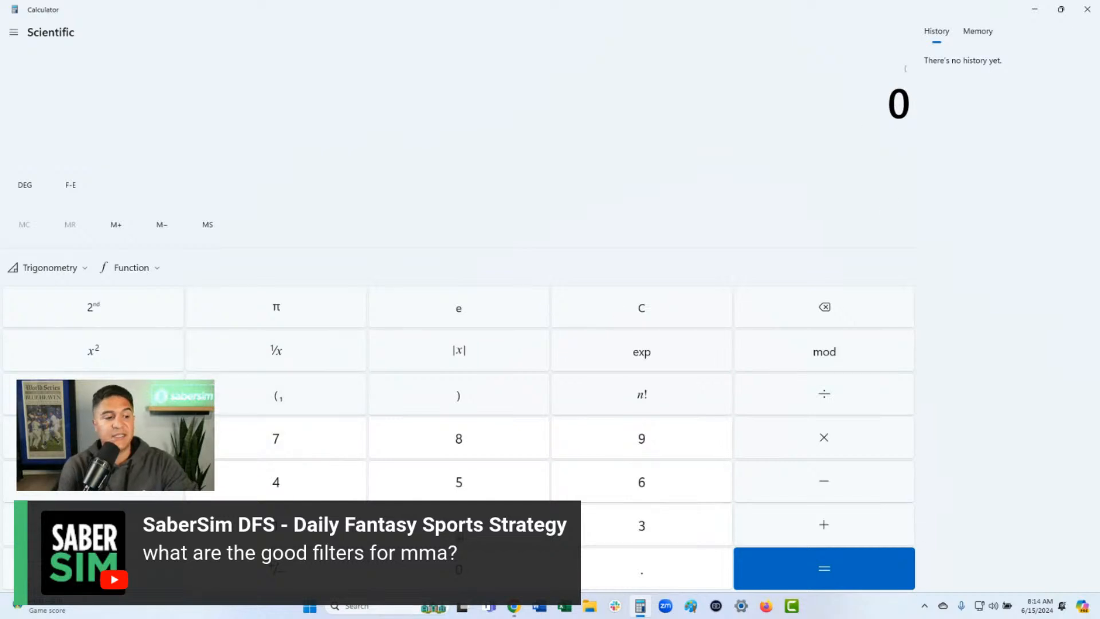
pyautogui.write('20 ')
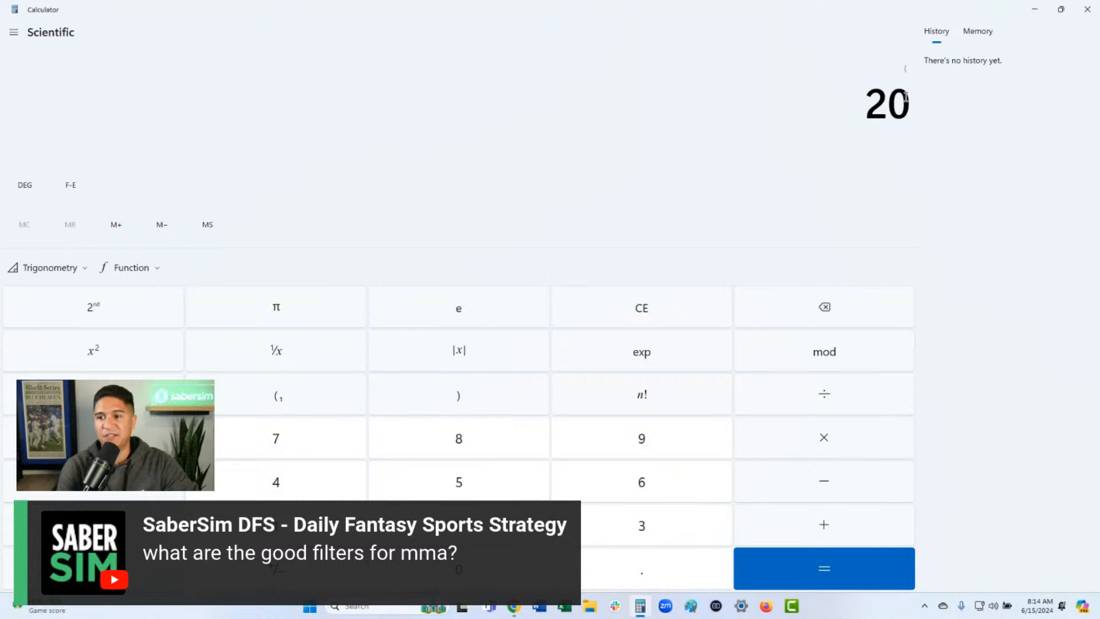
pyautogui.write('+')
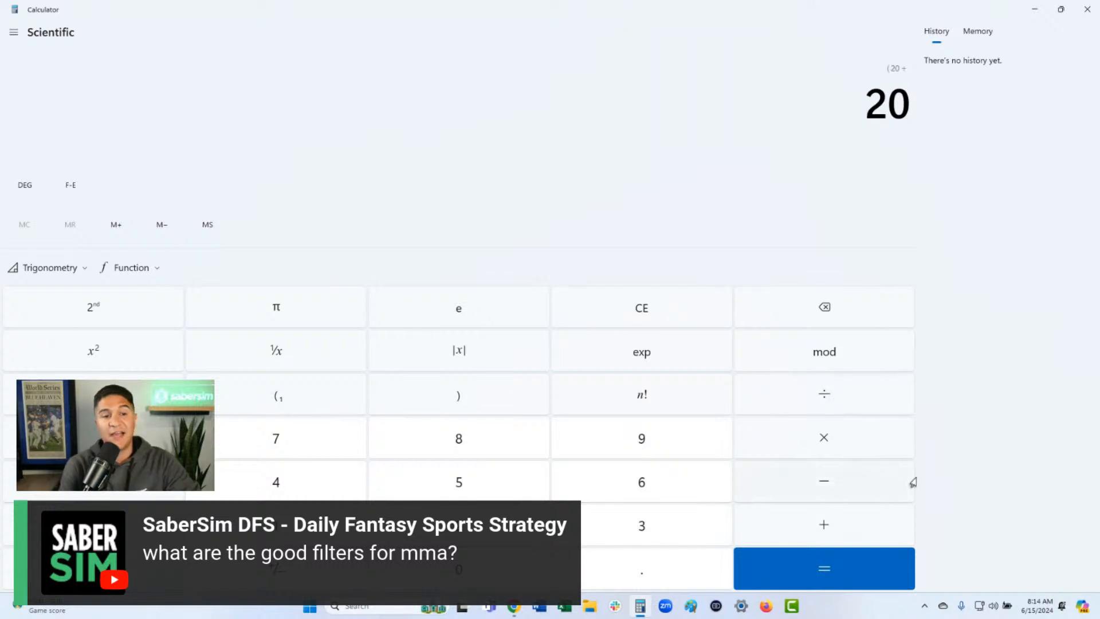
pyautogui.click(640, 523)
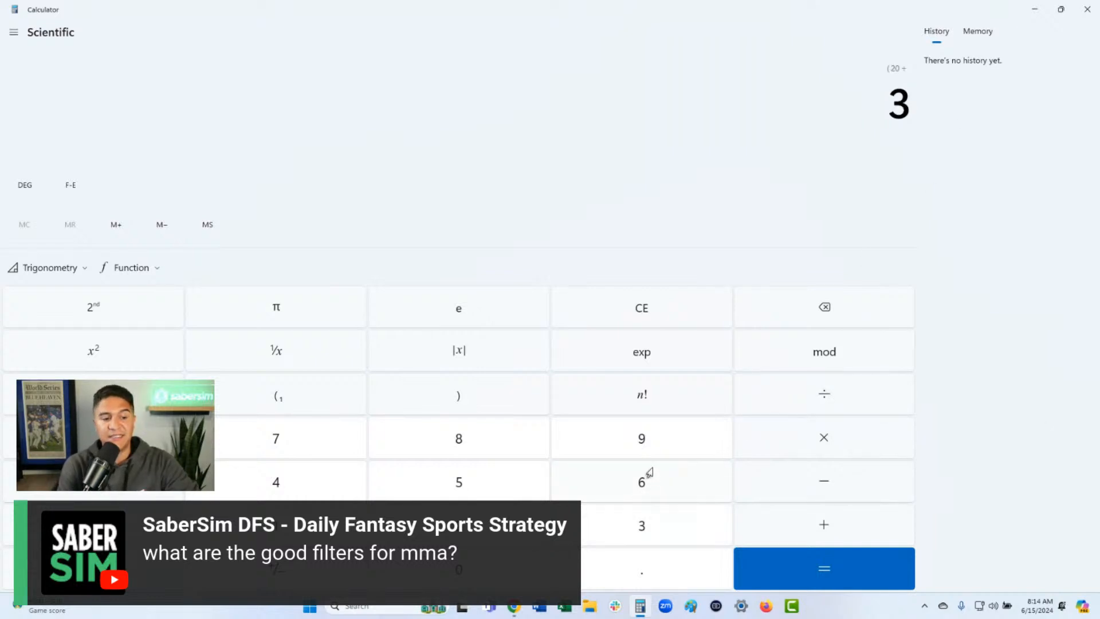
pyautogui.click(648, 455)
pyautogui.write('000')
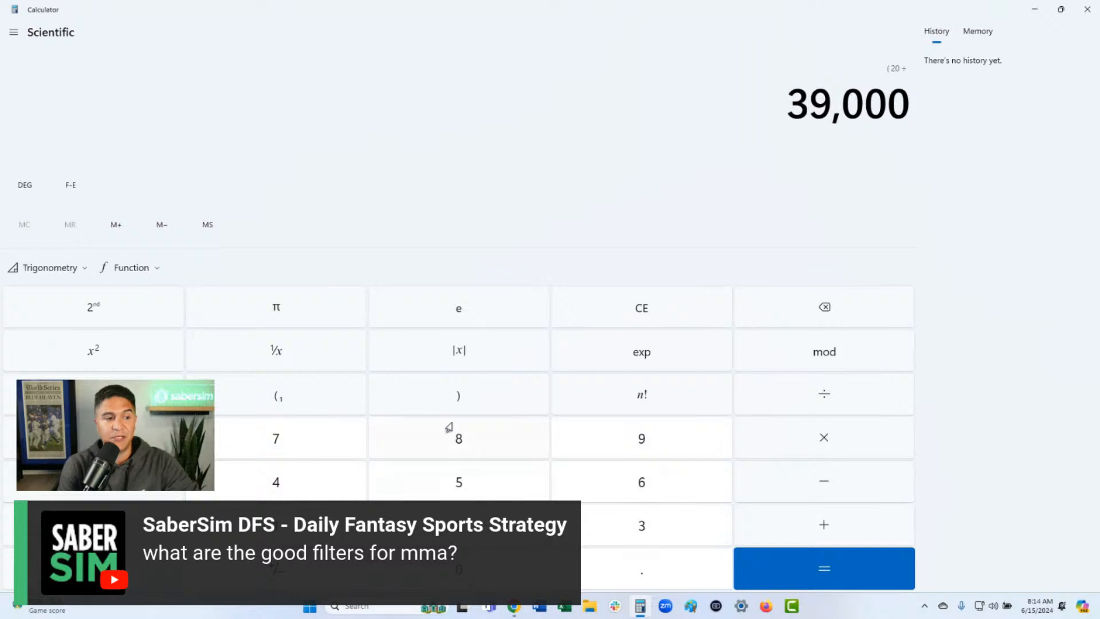
pyautogui.click(453, 401)
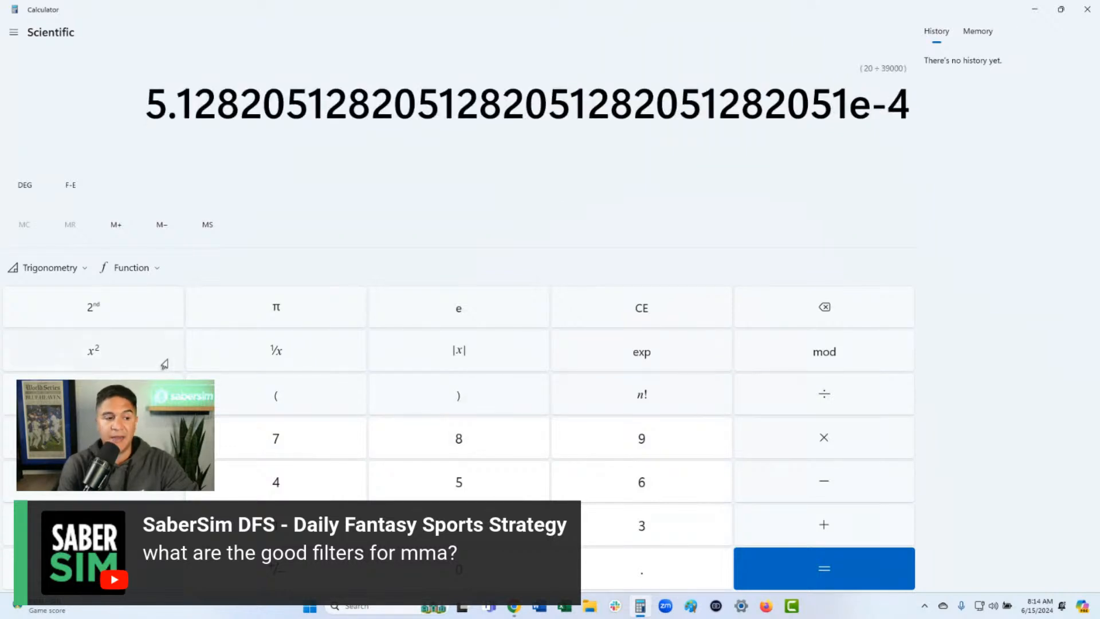
# Raise the quotient to the power (1 ÷ 6), evaluate it, and highlight the first four decimals
pyautogui.hotkey('shift', '6')
pyautogui.click(277, 396)
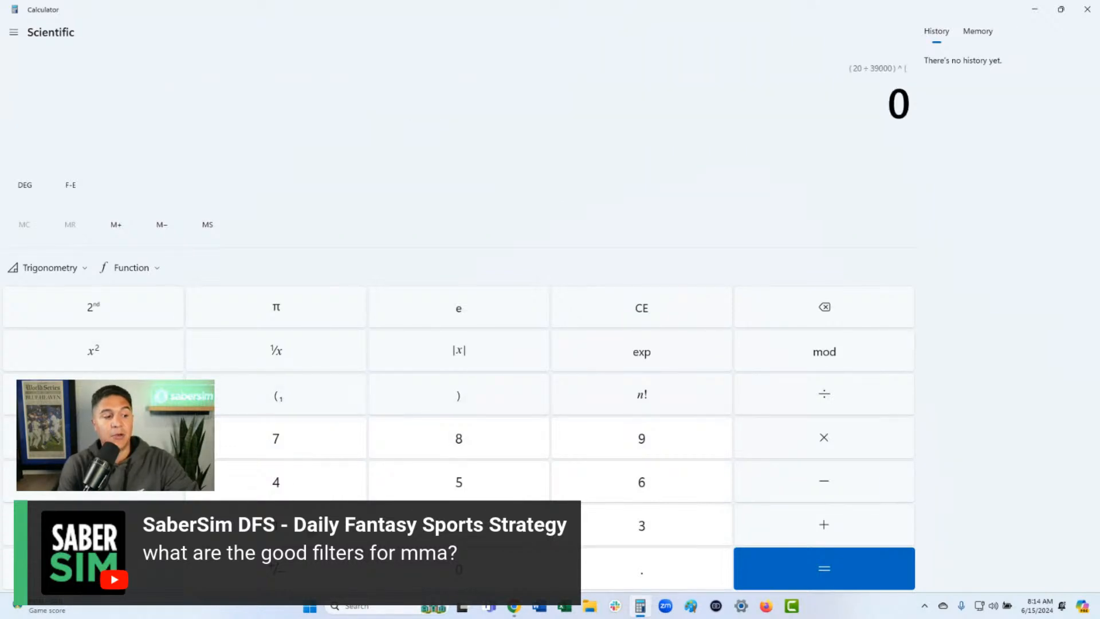
pyautogui.write('1')
pyautogui.click(797, 378)
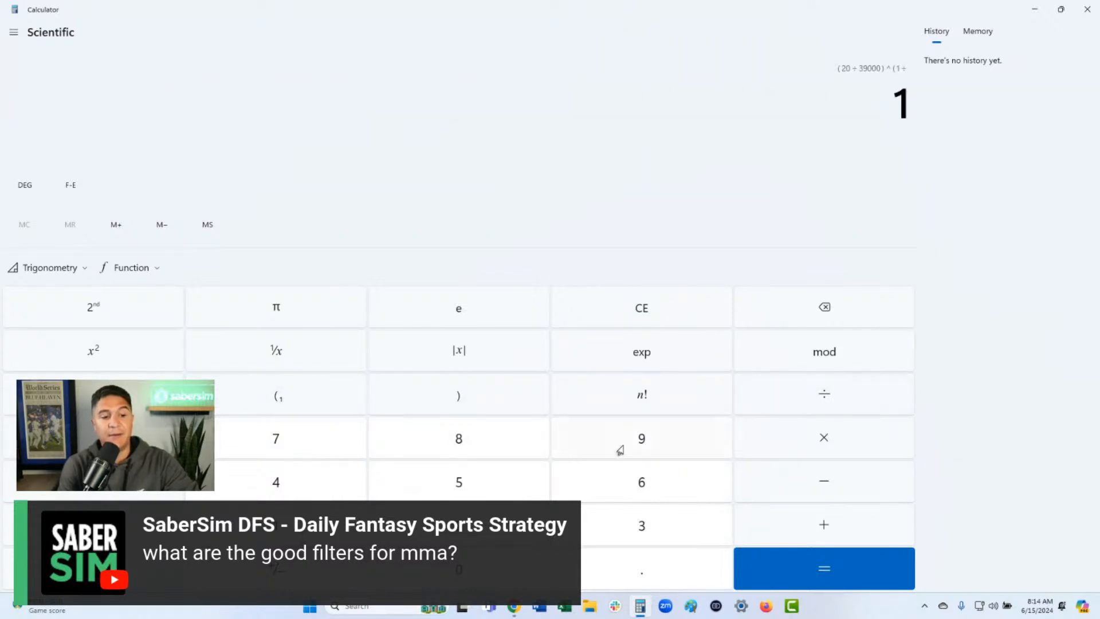
pyautogui.click(645, 481)
pyautogui.click(495, 396)
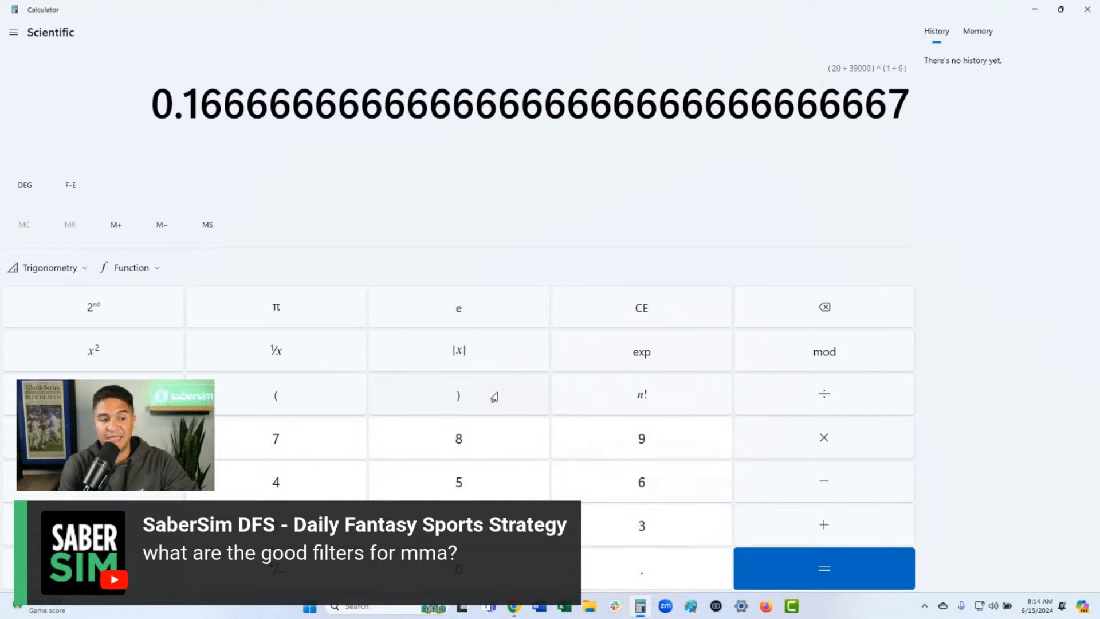
pyautogui.click(814, 567)
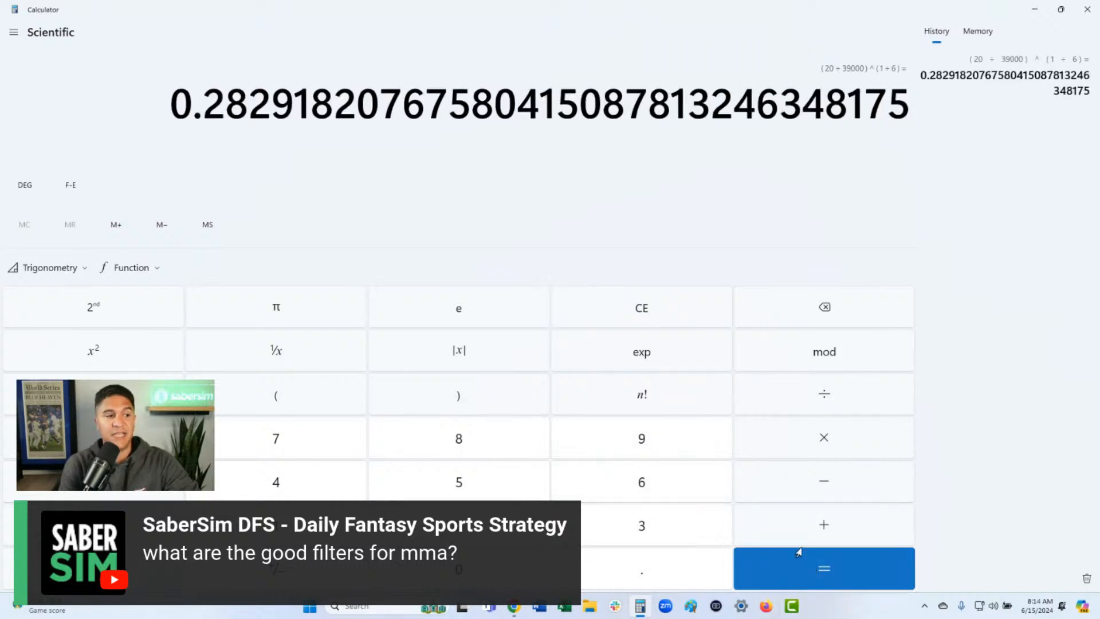
pyautogui.moveTo(204, 102); pyautogui.dragTo(294, 101)
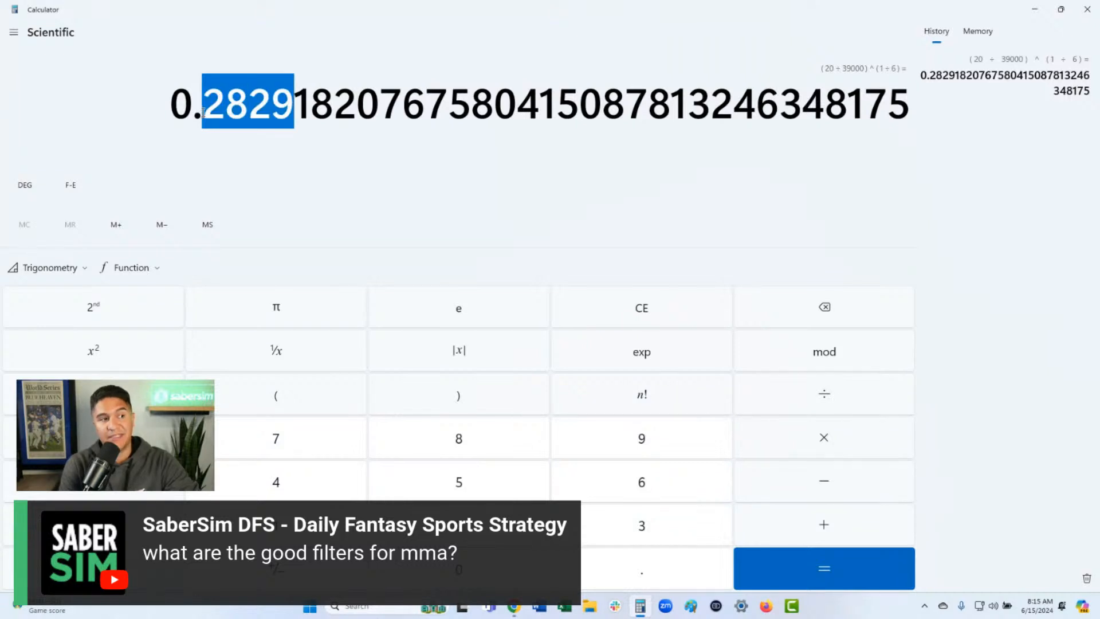
pyautogui.click(747, 161)
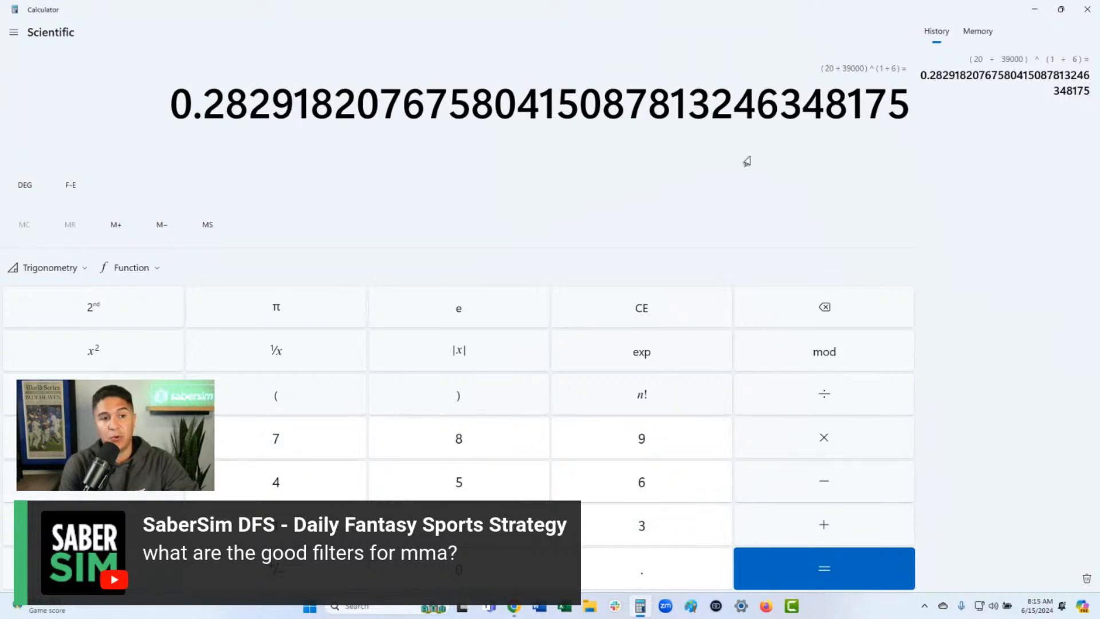
# Return from Calculator to SaberSim and show the lineup rules in the settings of the MMA slate's Build 1
pyautogui.click(1034, 9)
pyautogui.click(299, 115)
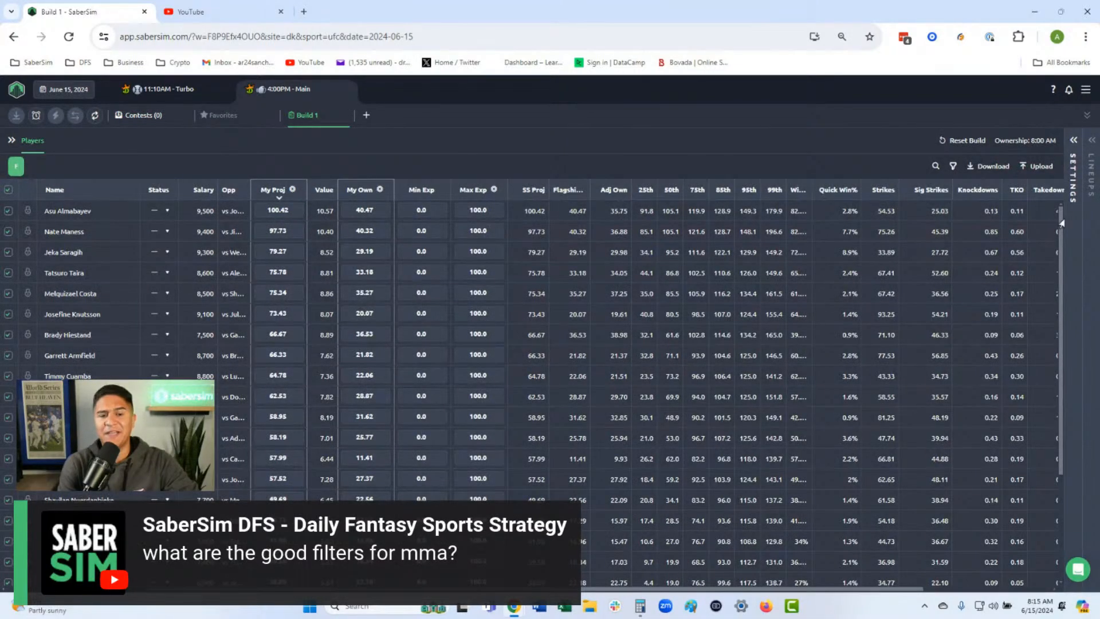
pyautogui.click(1072, 141)
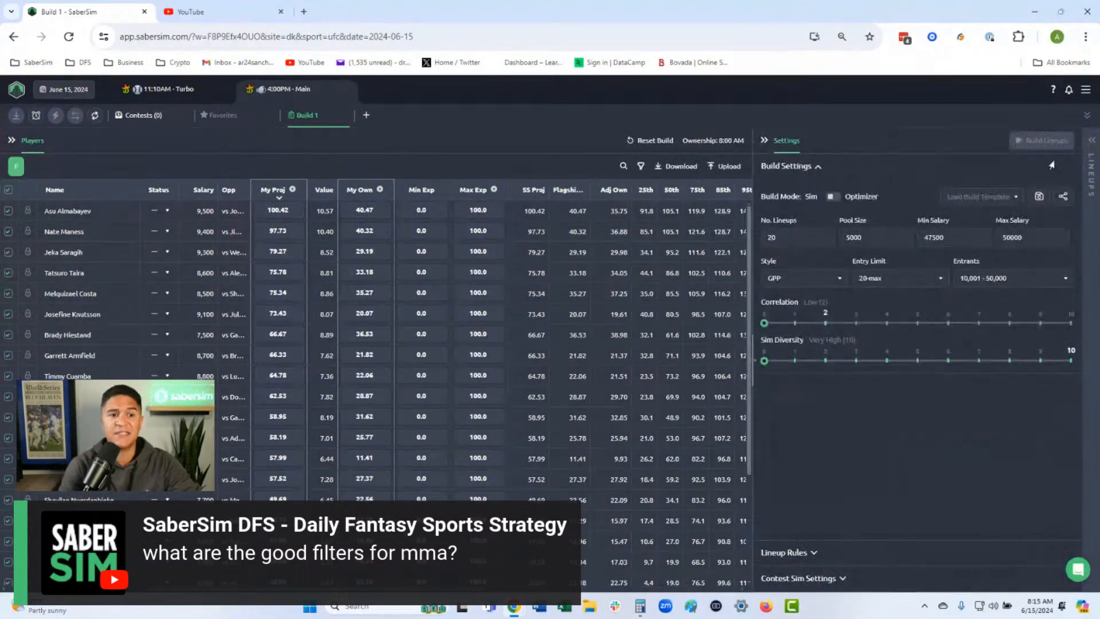
pyautogui.click(804, 168)
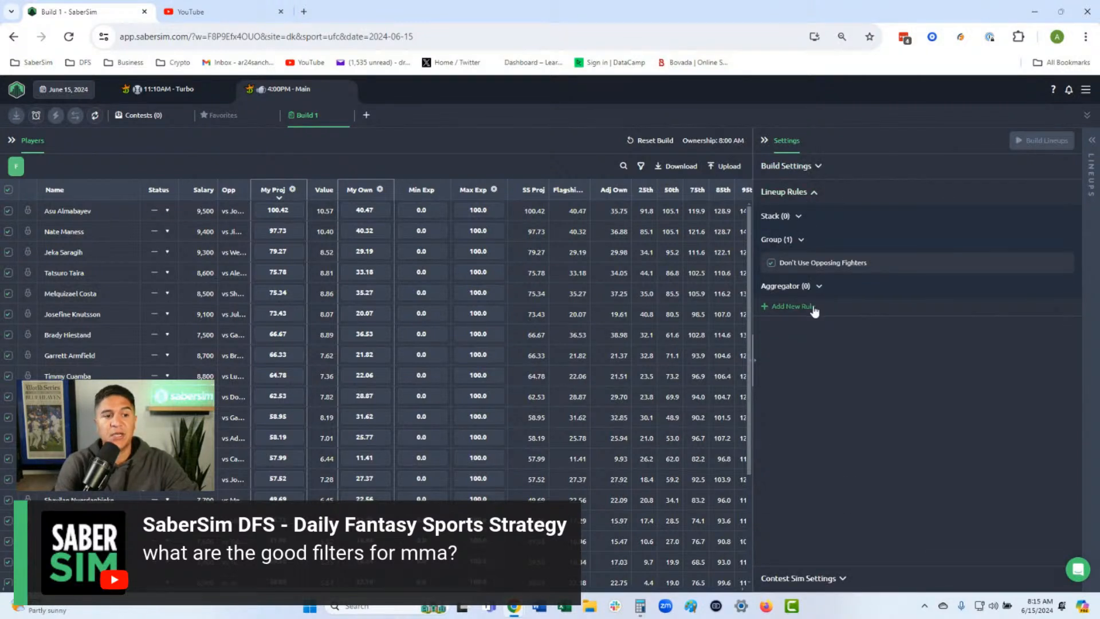
# Add an aggregate lineup rule that limits the geometric mean of My Own with a no-more-than condition
pyautogui.click(812, 307)
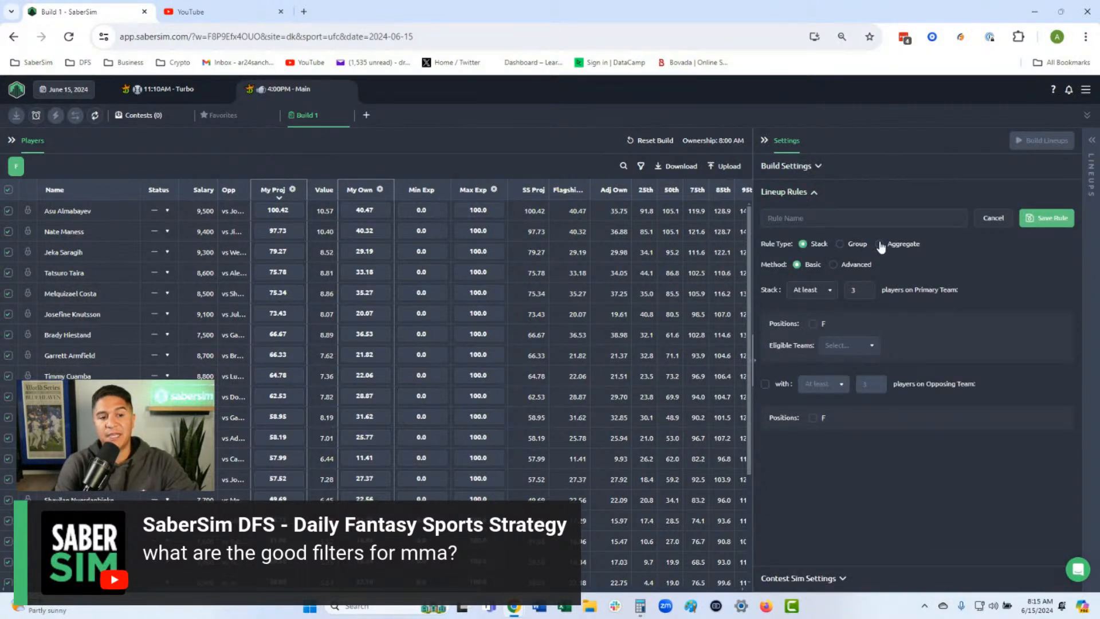
pyautogui.click(879, 244)
pyautogui.click(788, 271)
pyautogui.click(791, 315)
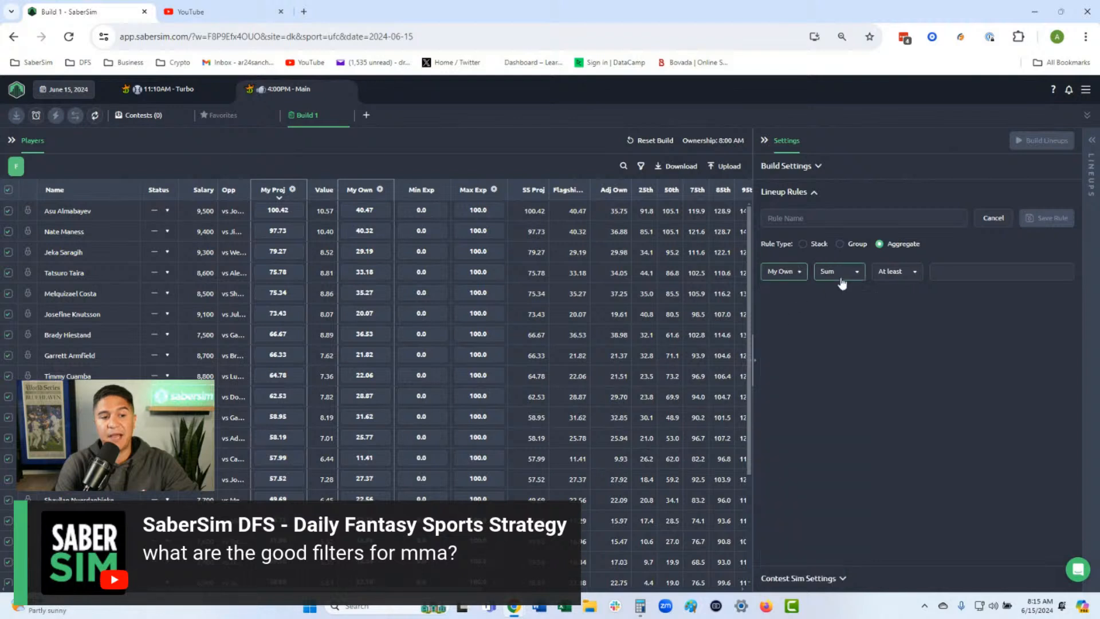
pyautogui.click(837, 272)
pyautogui.click(845, 338)
pyautogui.click(905, 275)
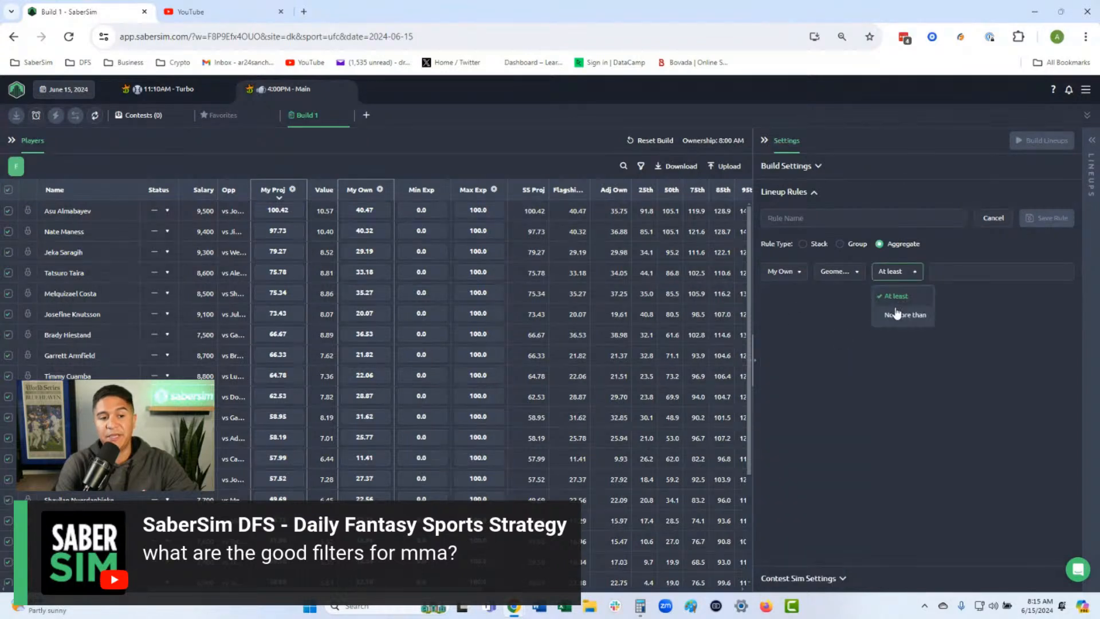
pyautogui.click(896, 318)
# Set the aggregate rule's maximum ownership value to 28.36
pyautogui.click(936, 273)
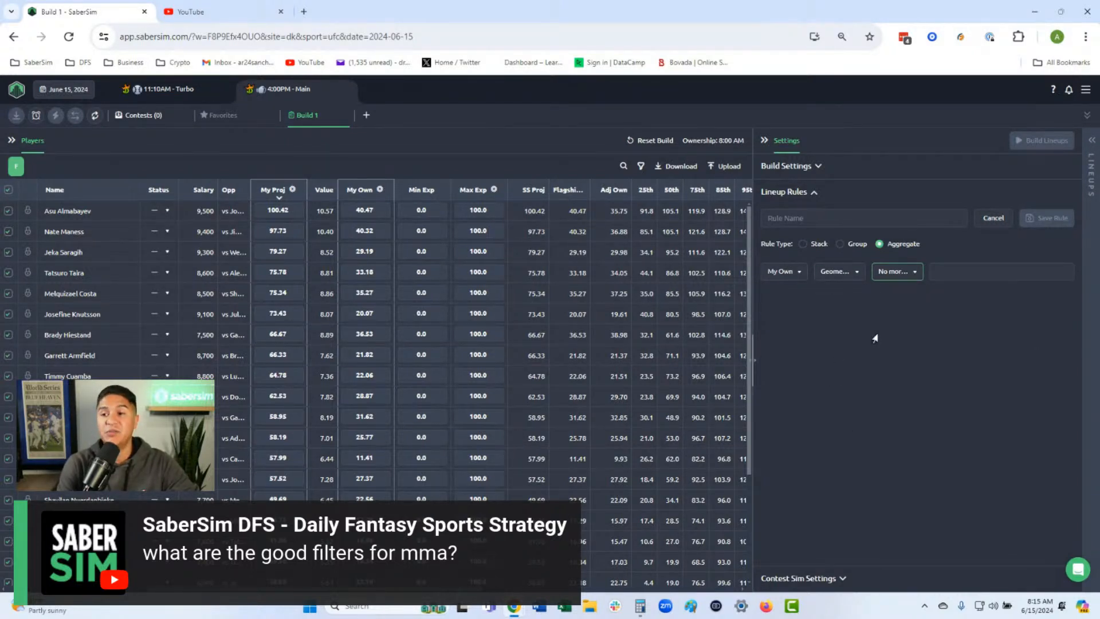
pyautogui.click(904, 277)
pyautogui.click(942, 275)
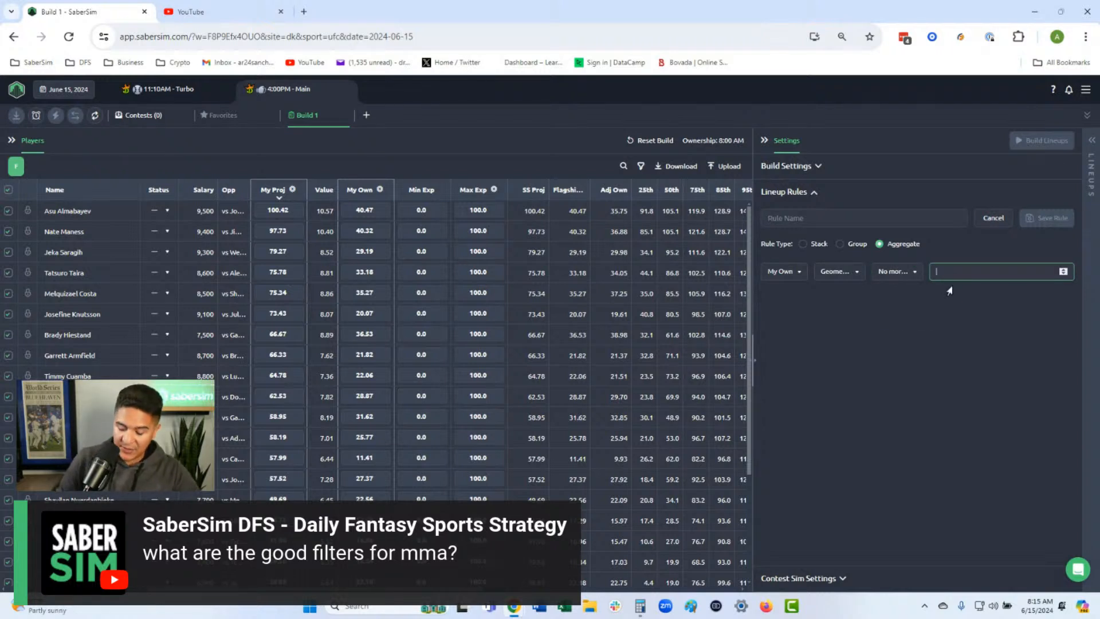
pyautogui.write('2')
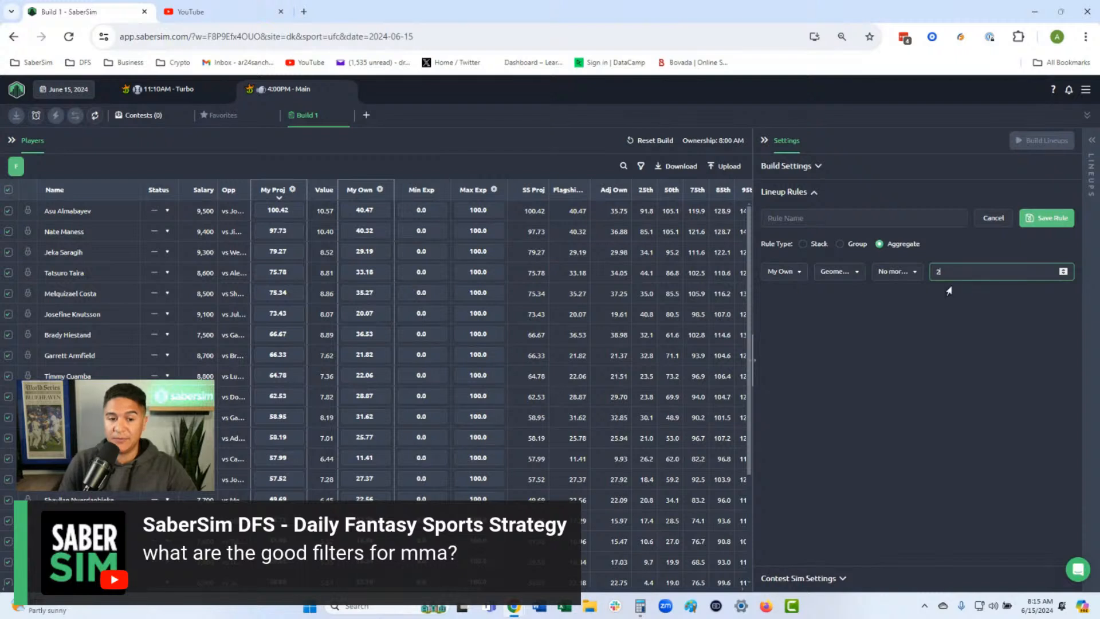
pyautogui.write('08.36')
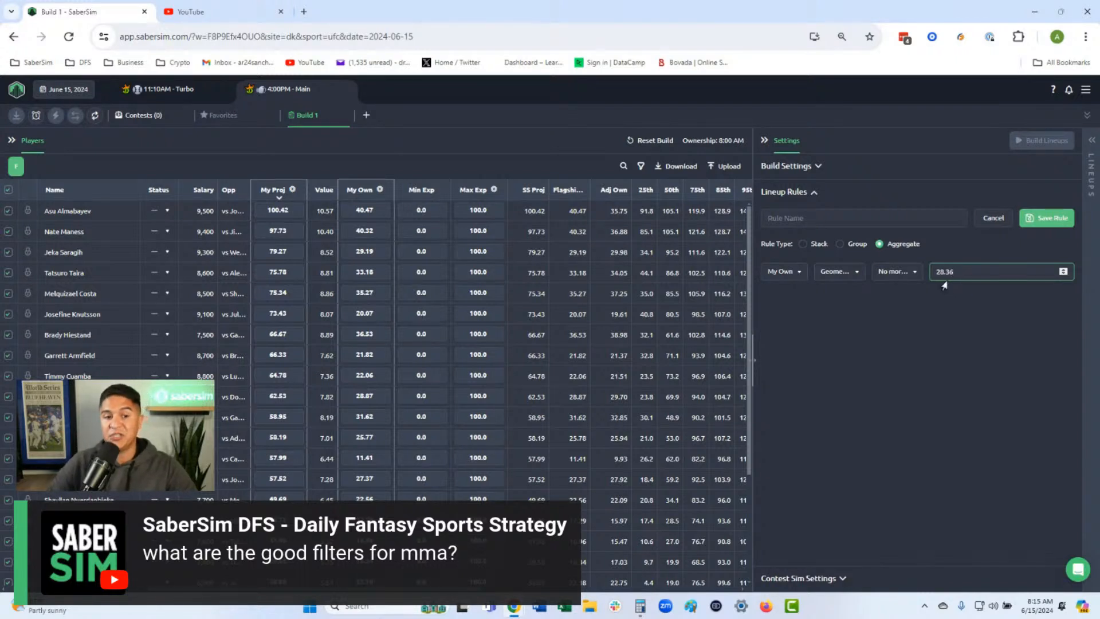
# Discard the unsaved aggregate rule and set the build's pool size to 500
pyautogui.click(955, 321)
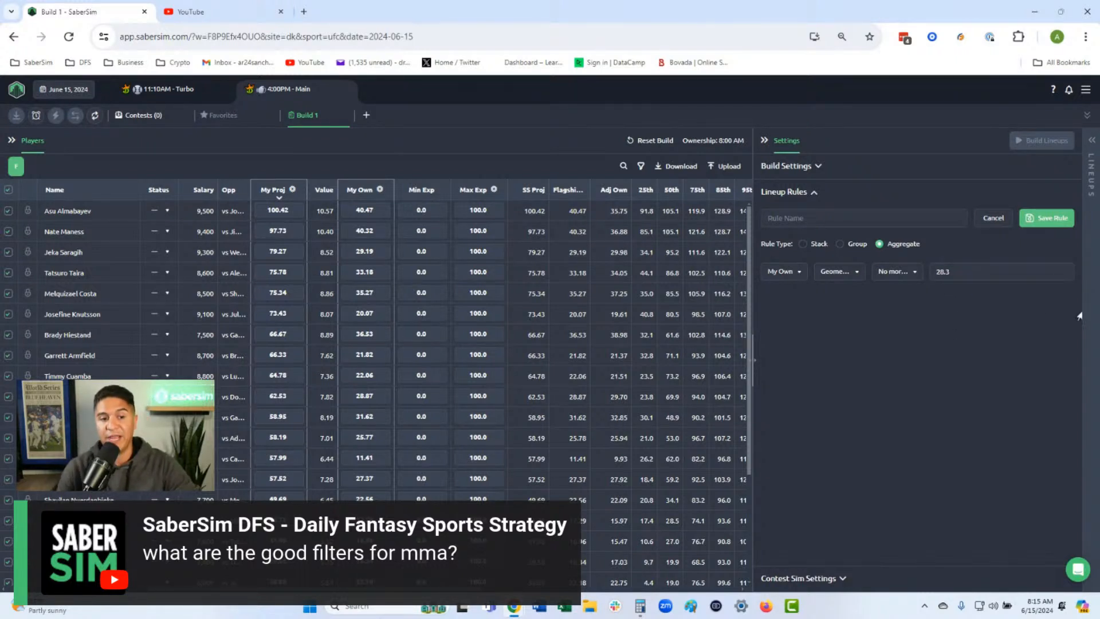
pyautogui.click(991, 220)
pyautogui.click(786, 192)
pyautogui.click(790, 166)
pyautogui.click(878, 236)
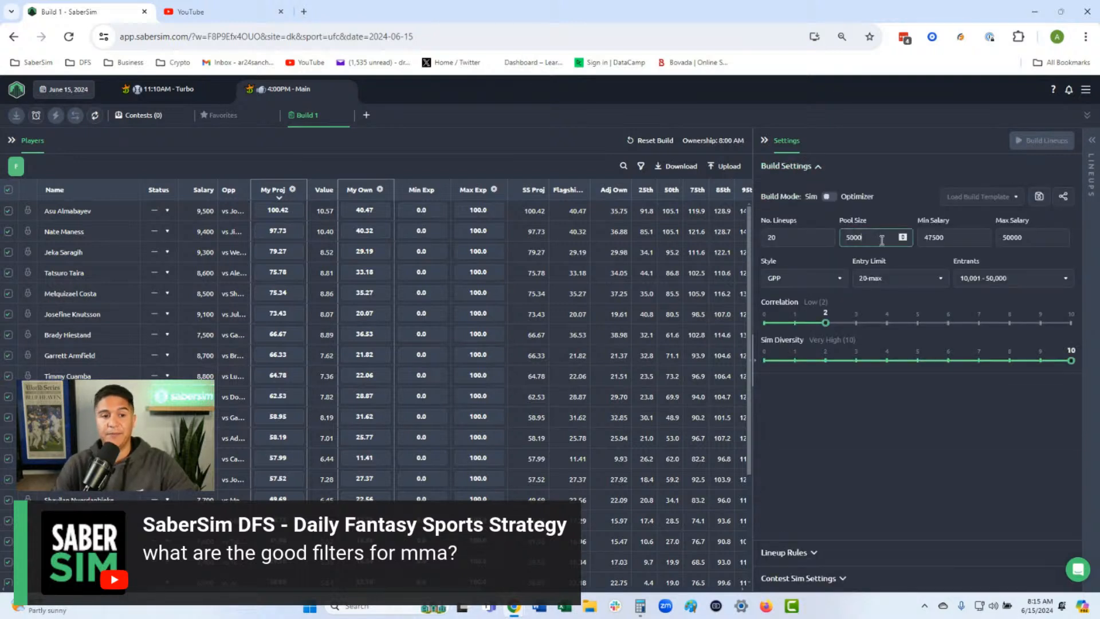
pyautogui.press('BackSpace')
# Set My Own to 40 for the two highest-projected fighters and My Proj to 100 for the top one
pyautogui.click(349, 216)
pyautogui.click(350, 231)
pyautogui.write('40')
pyautogui.press('Return')
pyautogui.click(261, 212)
pyautogui.write('100')
pyautogui.press('Return')
# Build the lineups and sort the player table by exposure
pyautogui.click(1042, 141)
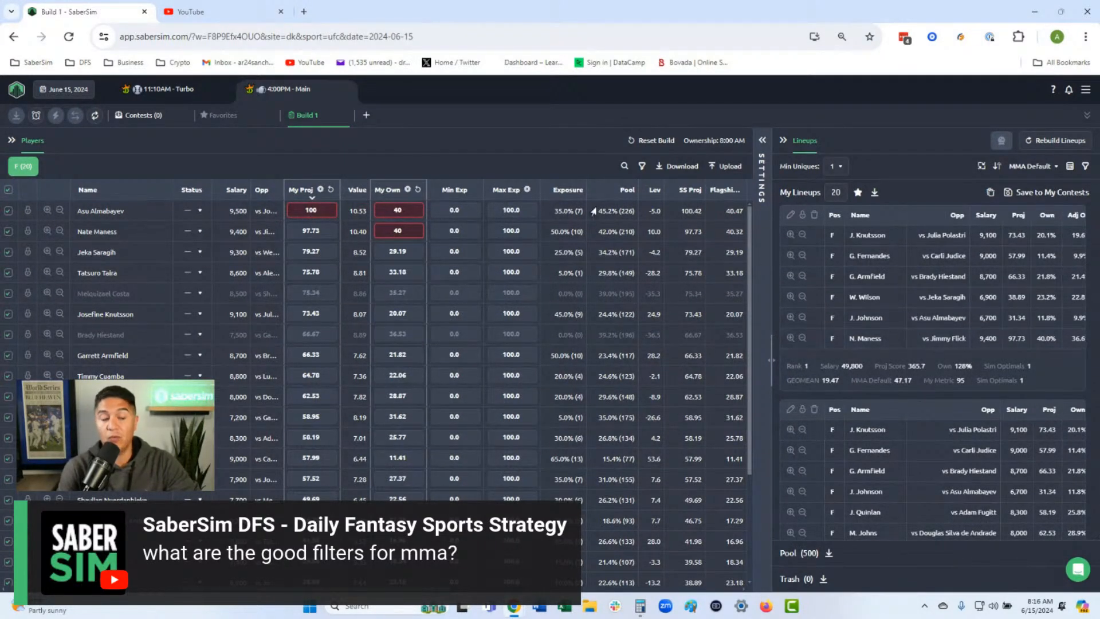
pyautogui.click(558, 190)
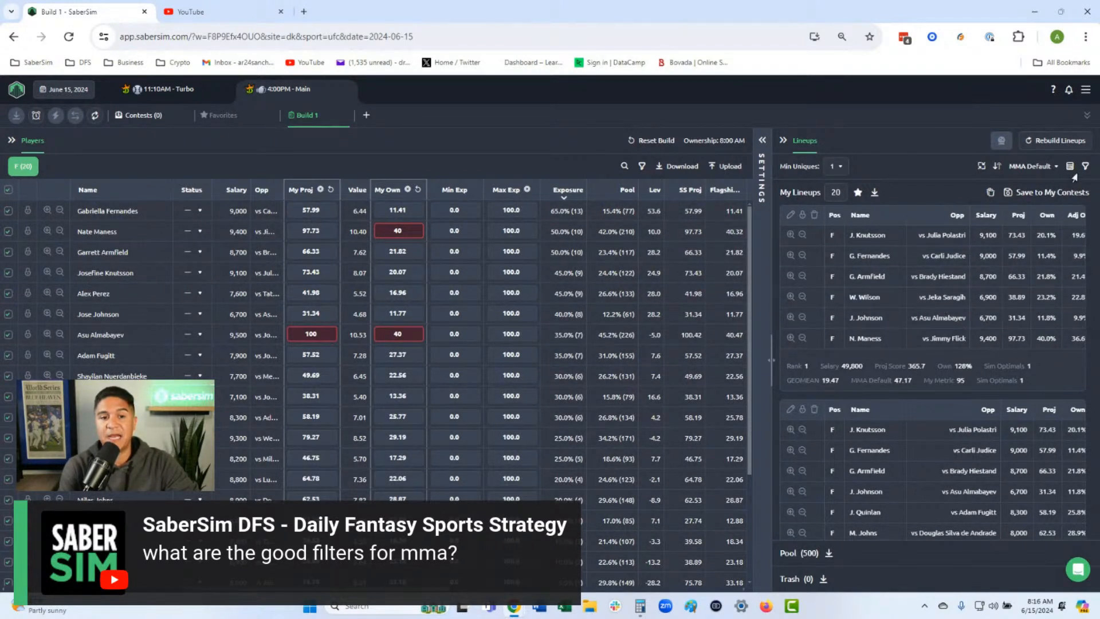
# Inspect the formula of the custom GEOMEAN lineup metric and close it without saving
pyautogui.click(1031, 166)
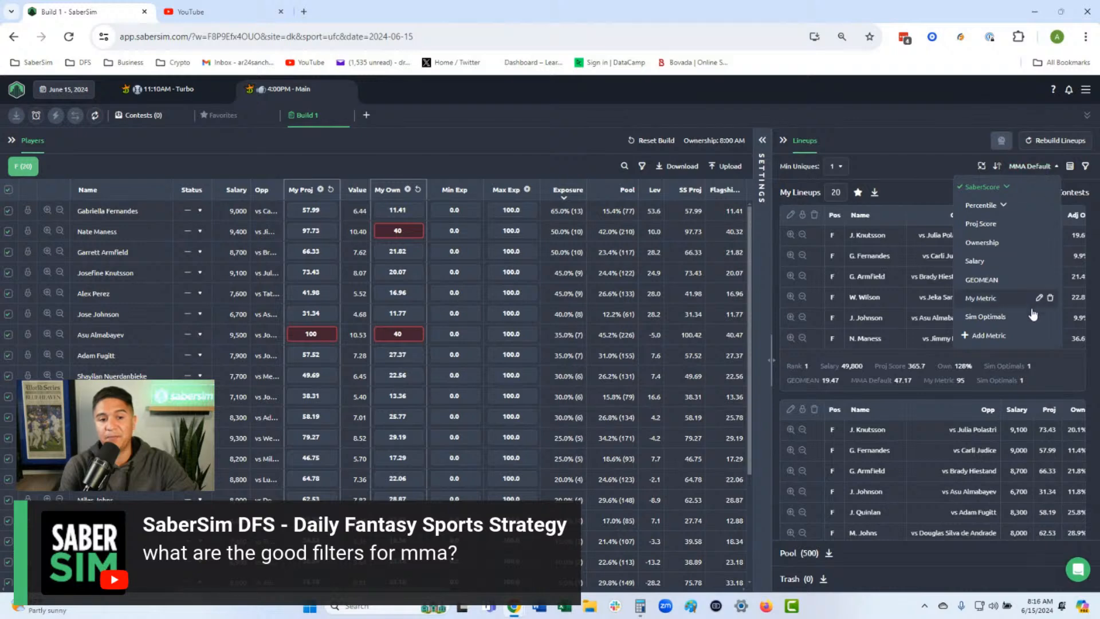
pyautogui.click(1039, 280)
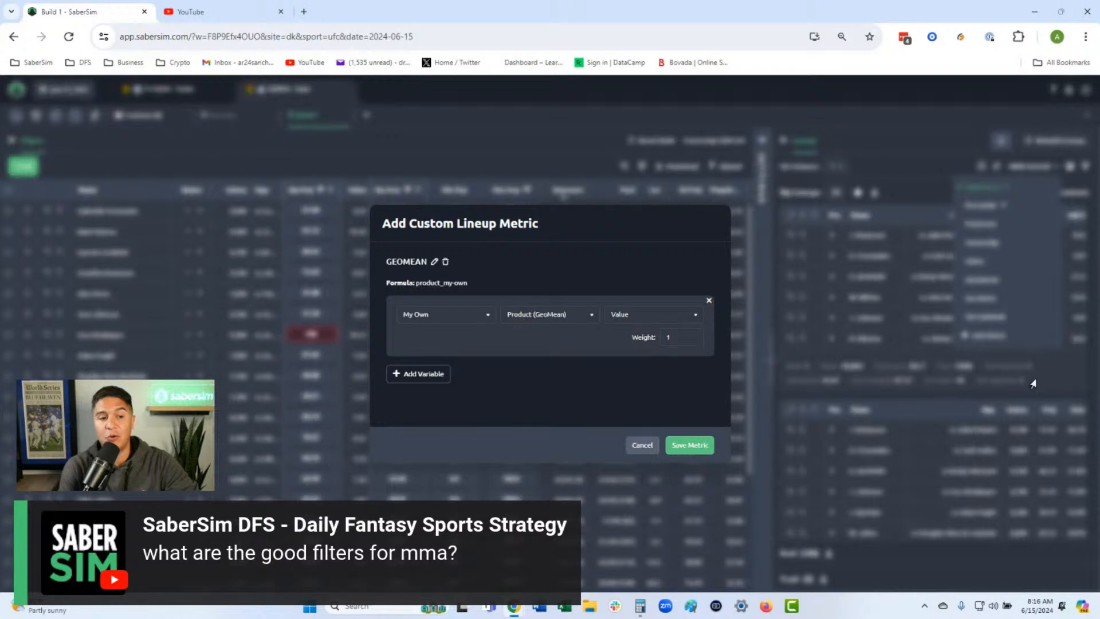
pyautogui.click(434, 261)
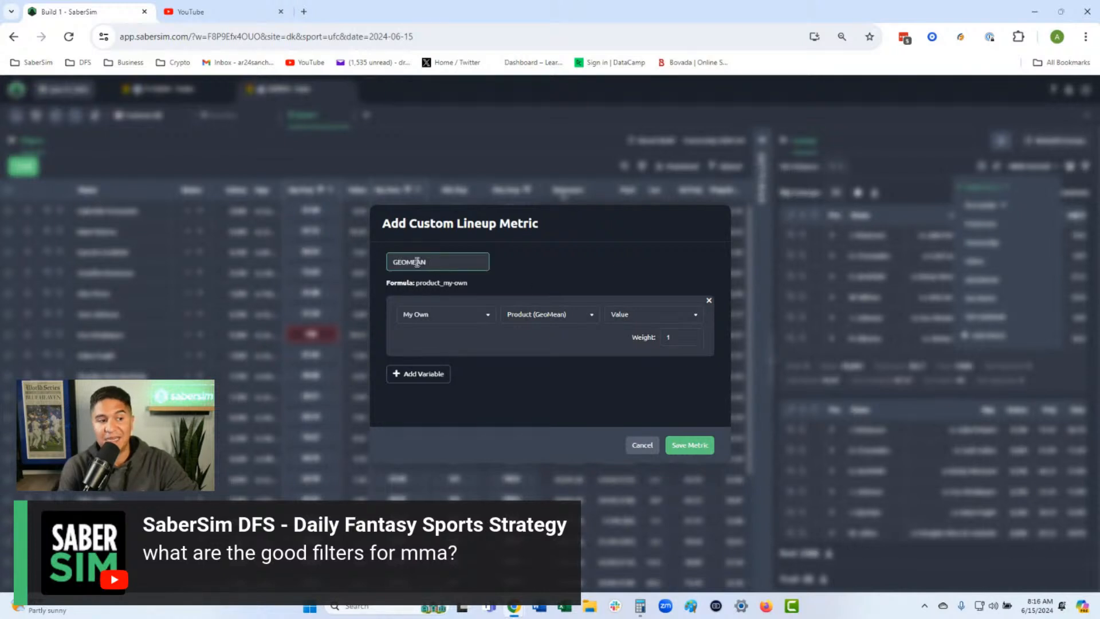
pyautogui.click(640, 445)
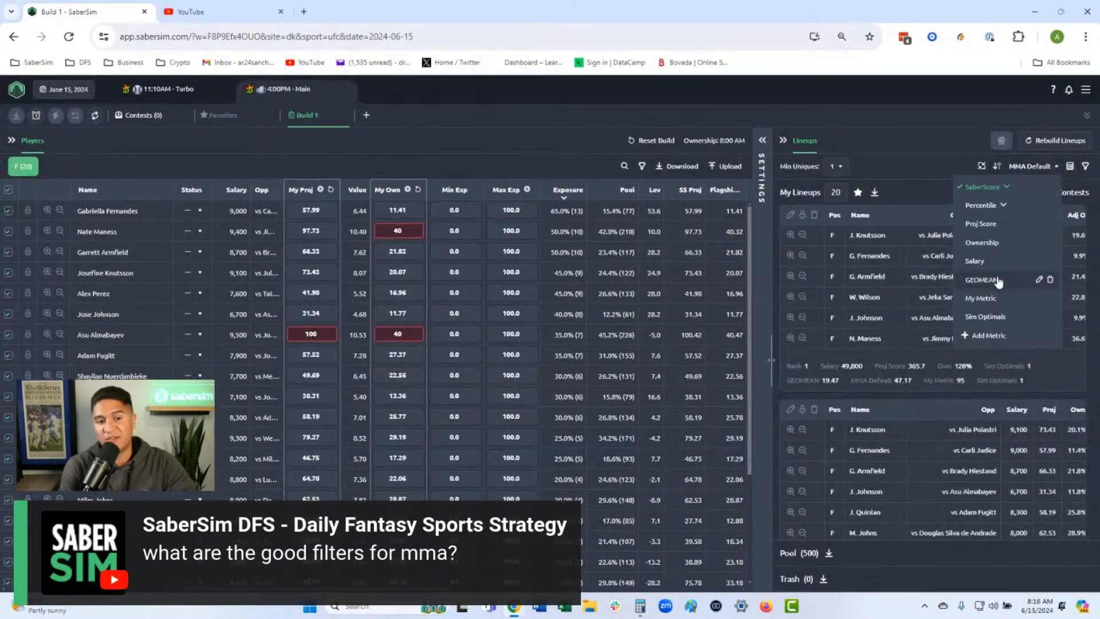
pyautogui.click(904, 146)
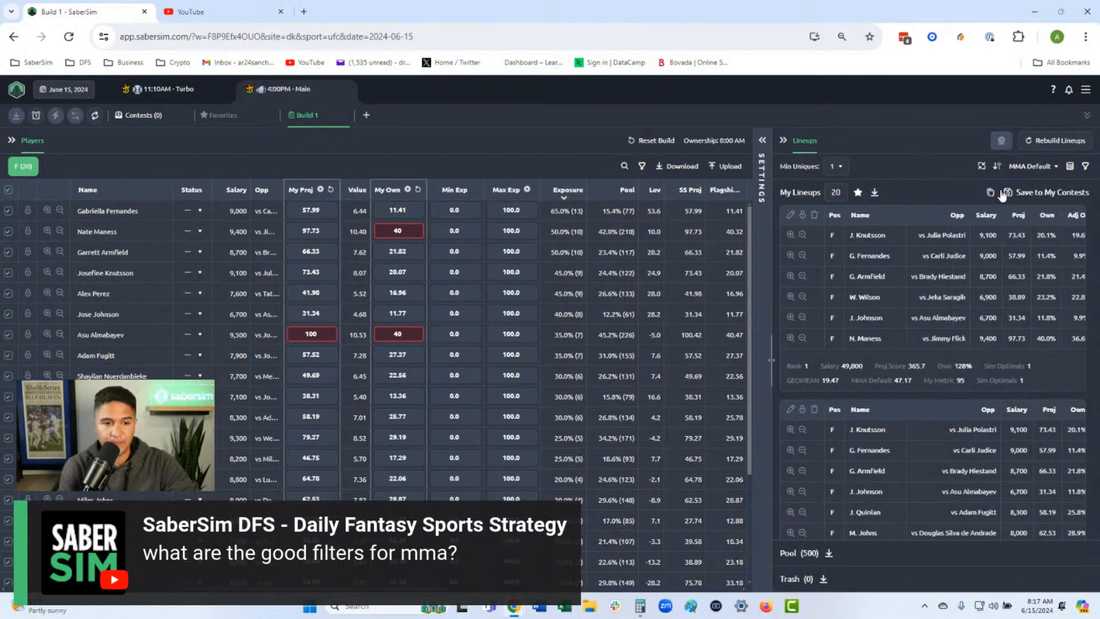
# Add a lineup pool filter that shows lineups with GEOMEAN less than 28.3
pyautogui.click(1085, 167)
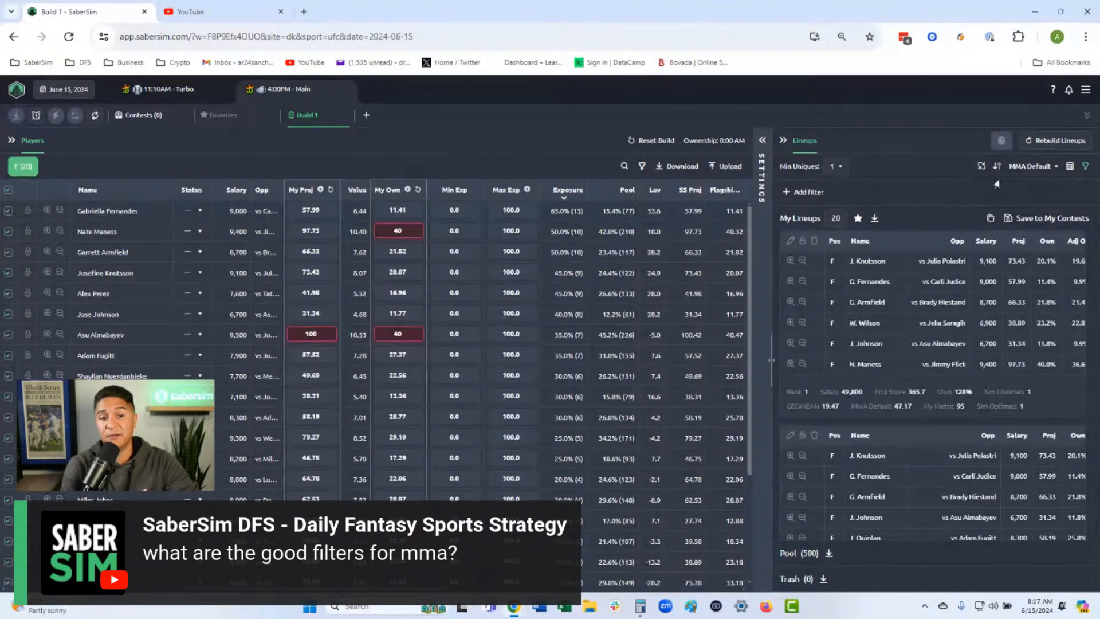
pyautogui.click(804, 192)
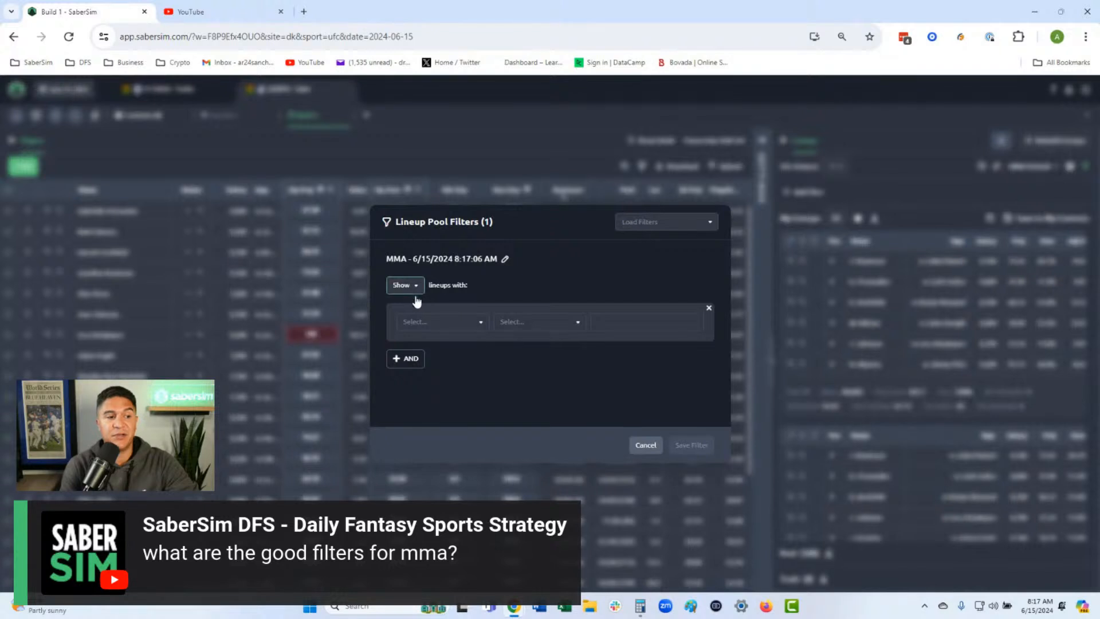
pyautogui.click(449, 322)
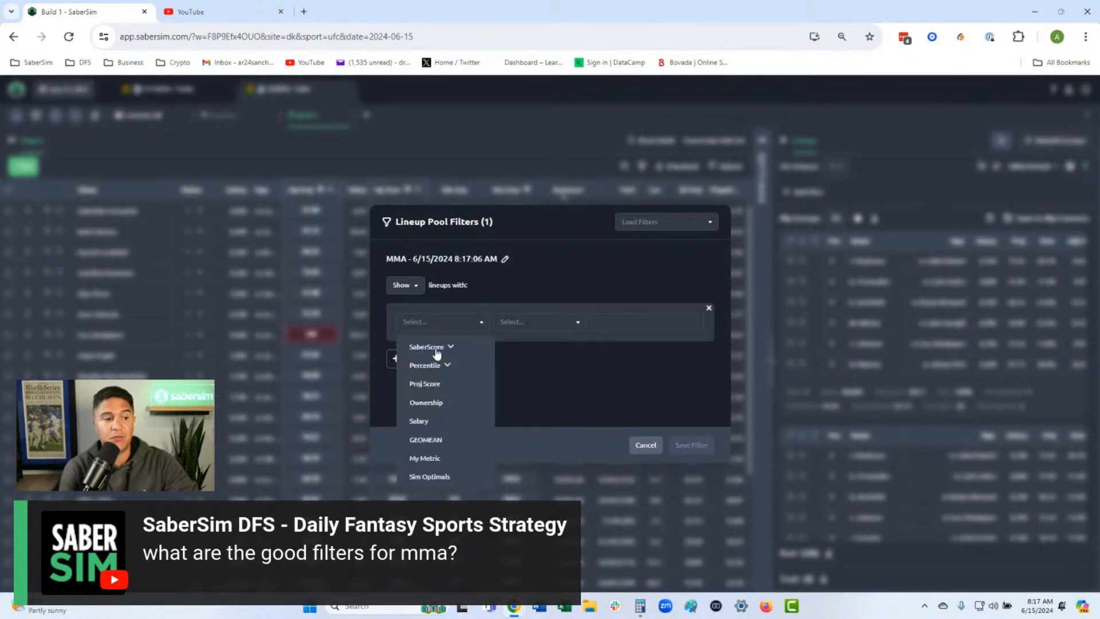
pyautogui.click(447, 441)
pyautogui.click(544, 322)
pyautogui.click(541, 367)
pyautogui.click(631, 330)
pyautogui.write('28.3')
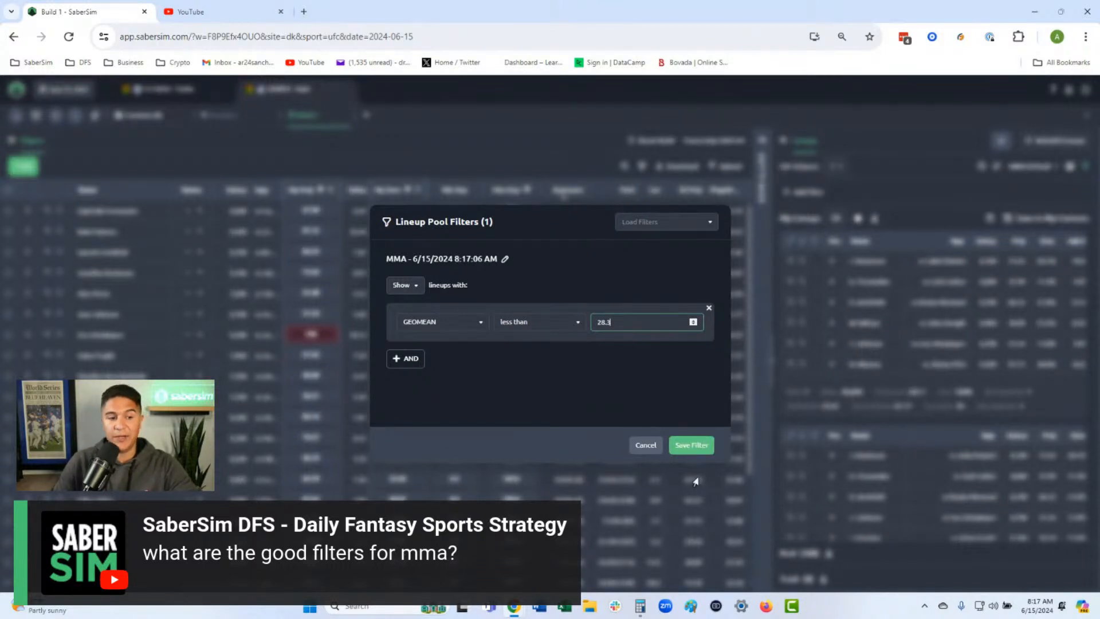
pyautogui.click(690, 446)
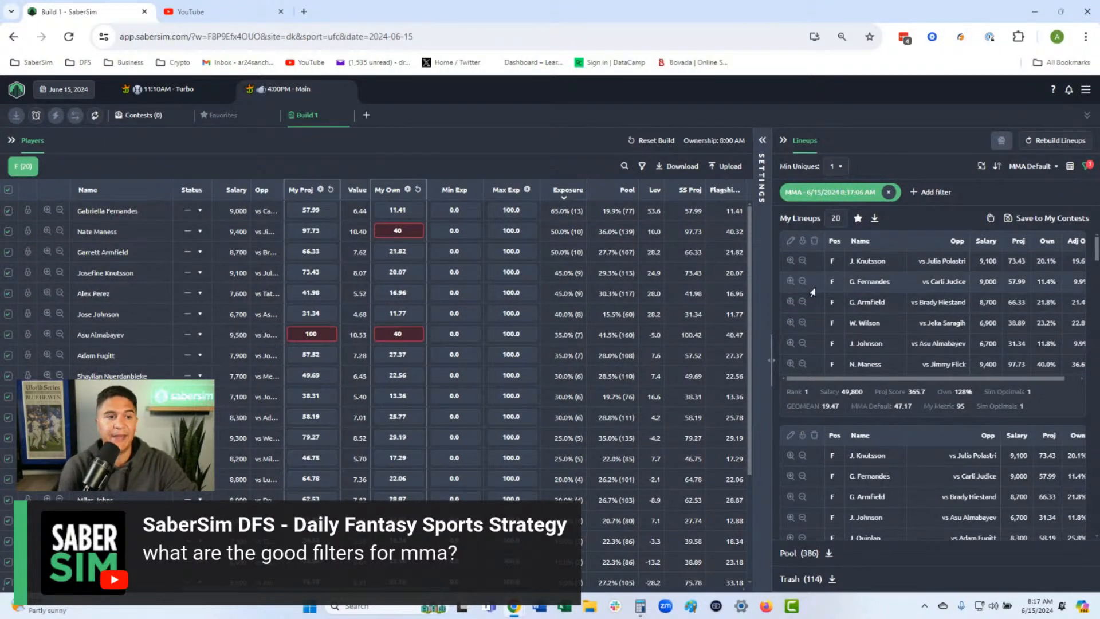
# Run a contest sim on Build 1's lineups for the UFC $100K MEGA mini-MAX [150 Entry Max] contest
pyautogui.click(126, 113)
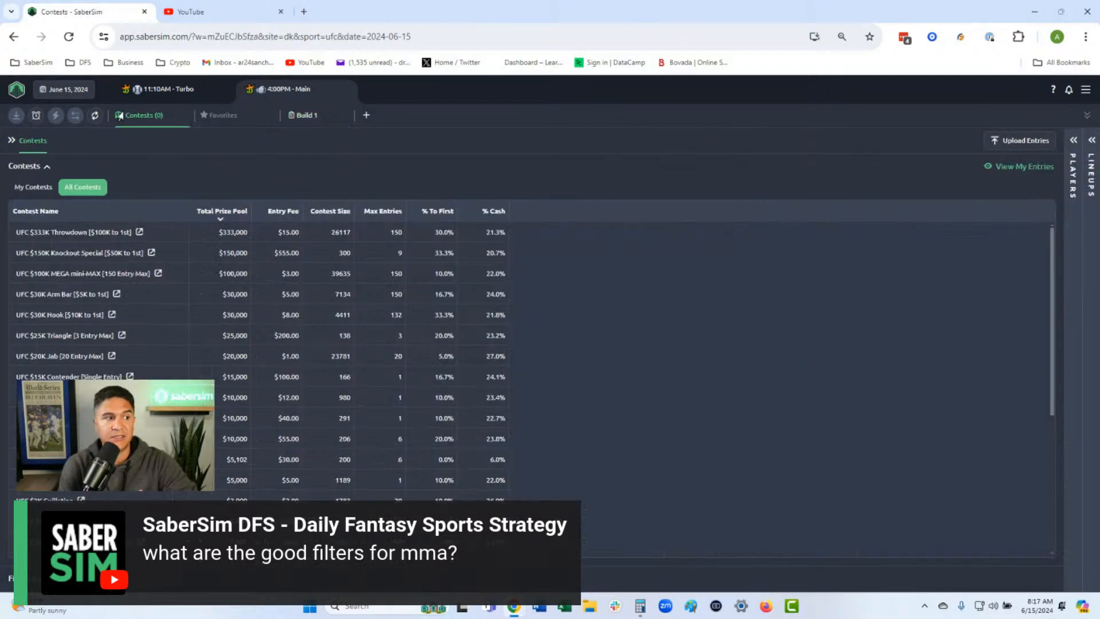
pyautogui.click(98, 275)
pyautogui.click(693, 425)
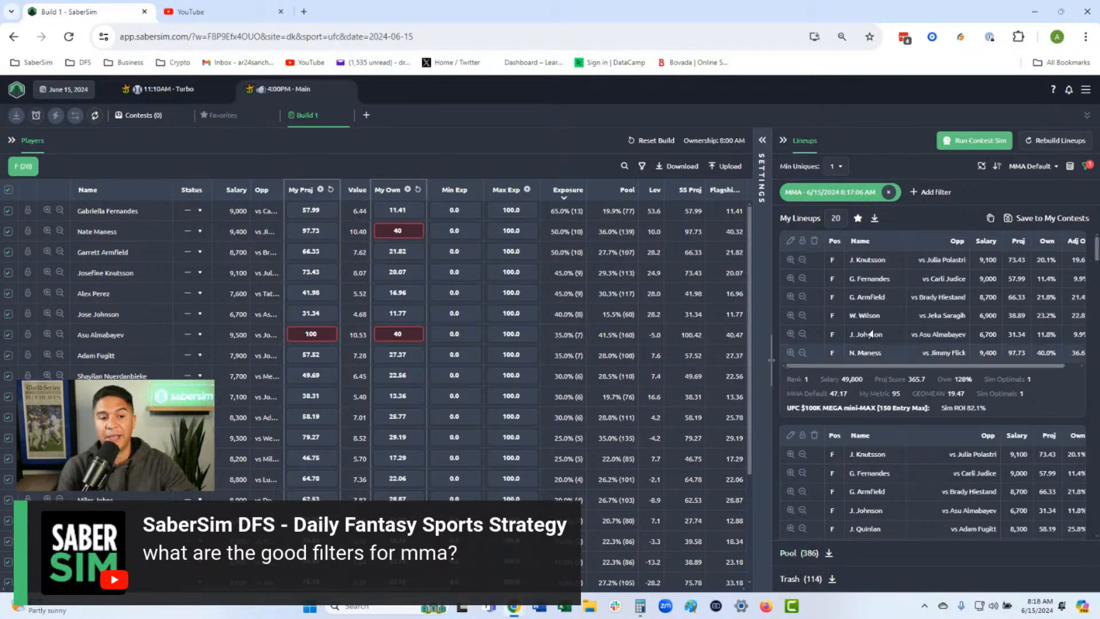
# Add a second pool filter that shows lineups with UFC $100K MEGA mini-MAX ROI greater than 0
pyautogui.click(1023, 166)
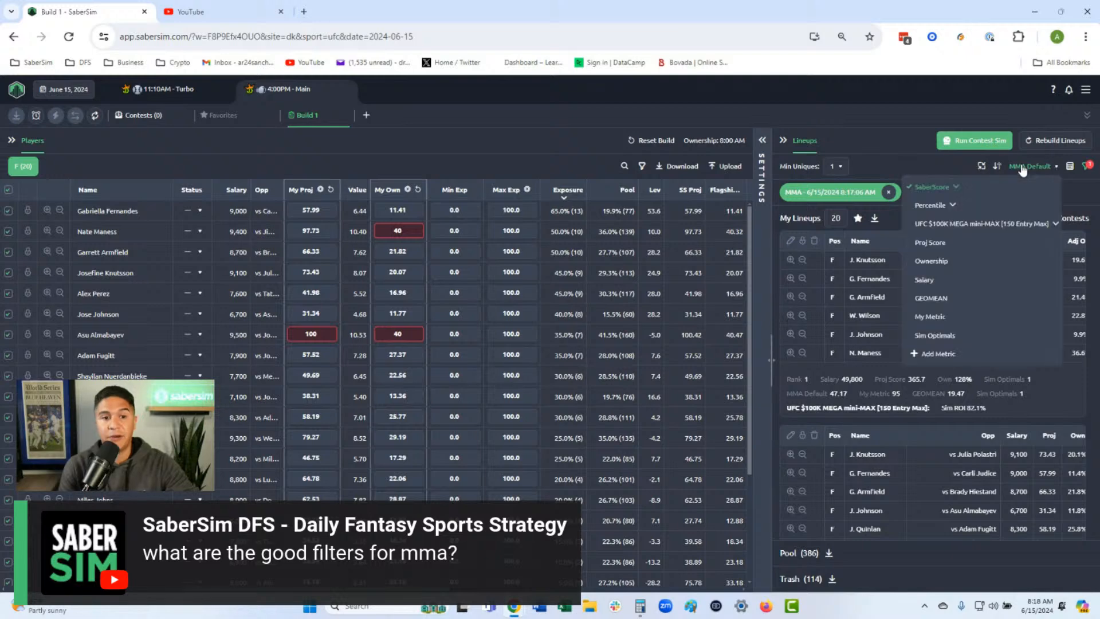
pyautogui.click(928, 192)
pyautogui.click(928, 192)
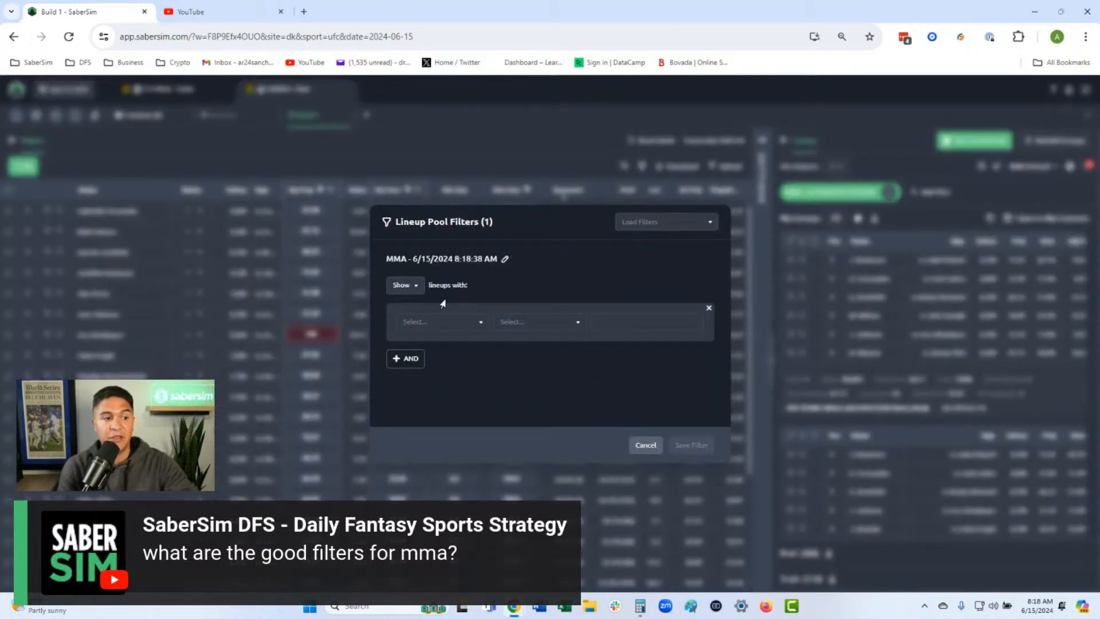
pyautogui.click(431, 322)
pyautogui.click(446, 367)
pyautogui.click(446, 367)
pyautogui.click(452, 384)
pyautogui.click(423, 408)
pyautogui.click(519, 322)
pyautogui.click(526, 348)
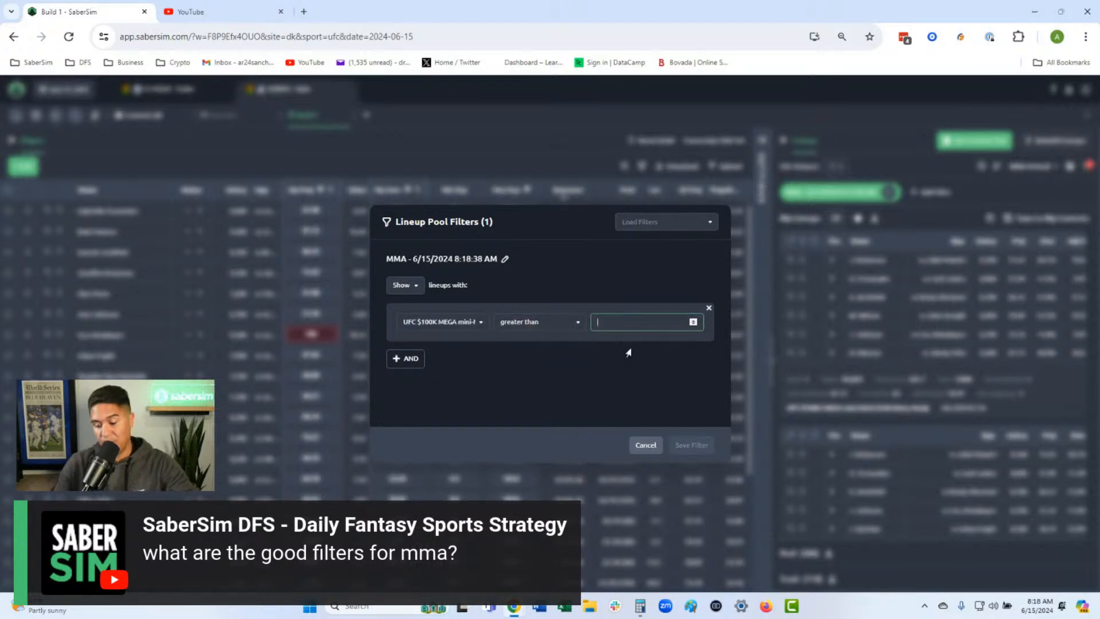
pyautogui.write('0')
pyautogui.click(687, 445)
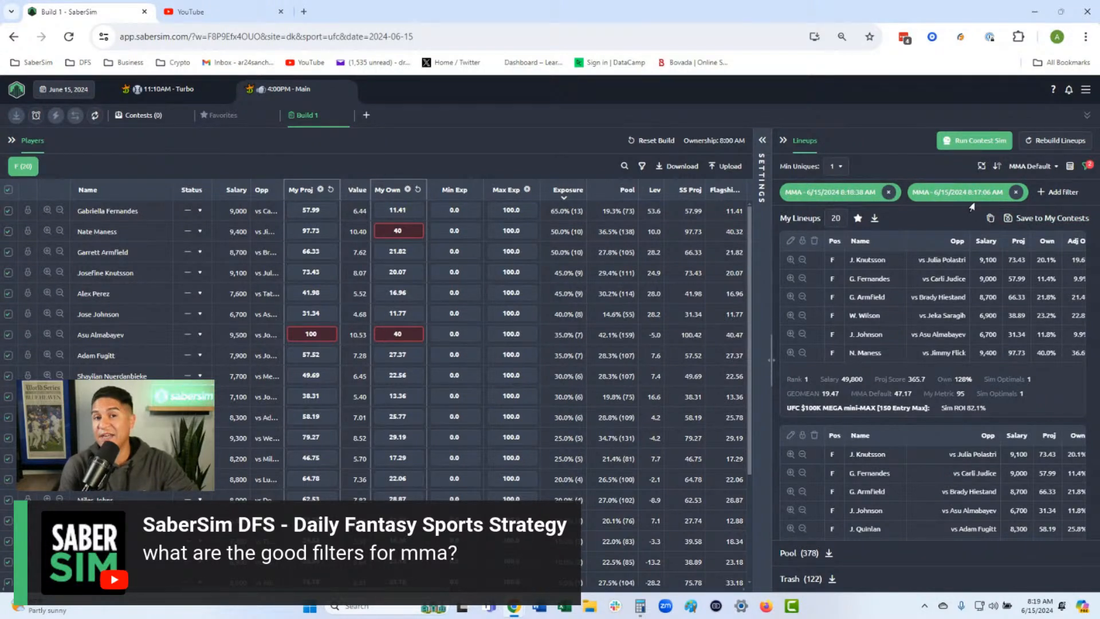
# Remove both active lineup pool filters
pyautogui.click(888, 192)
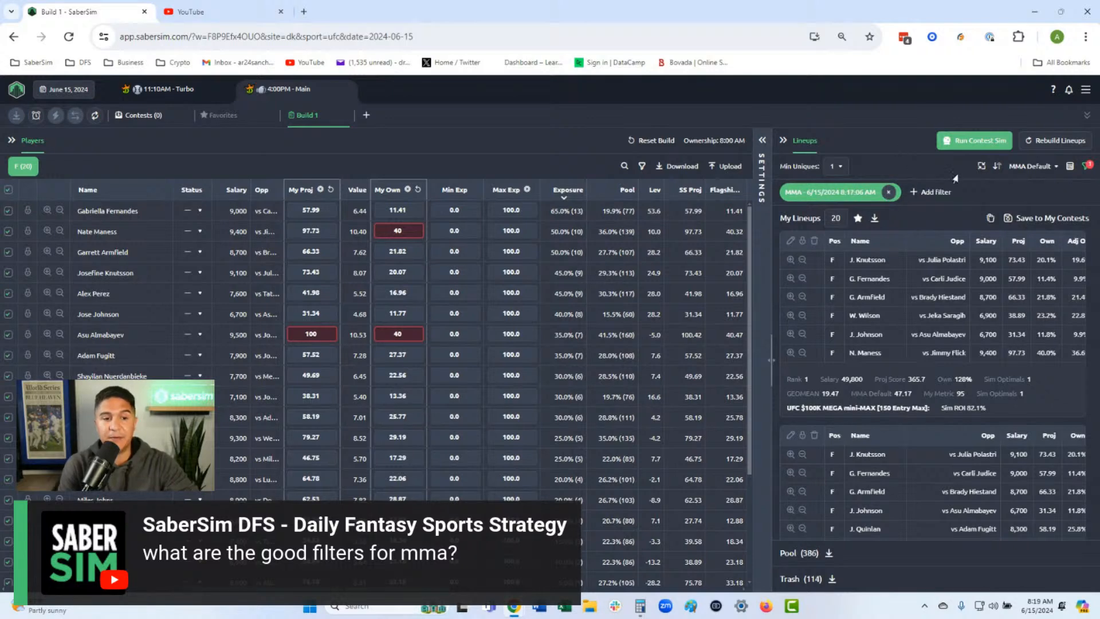
pyautogui.click(888, 192)
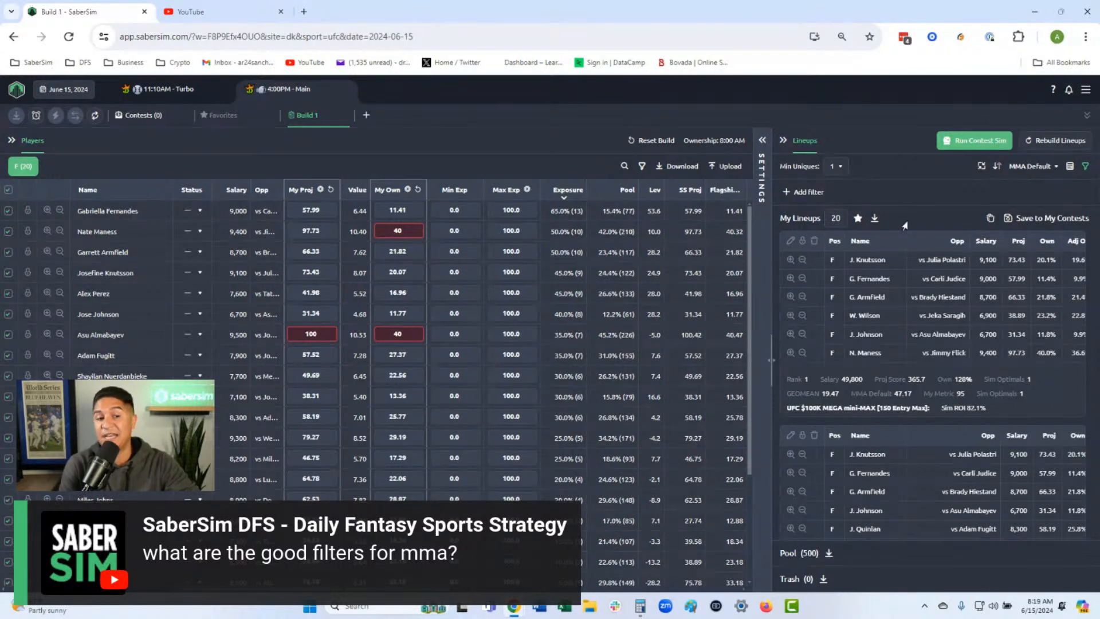
# Recreate the pool filter with a greater-than condition on the UFC $100K MEGA mini-MAX ROI
pyautogui.click(801, 192)
pyautogui.click(419, 323)
pyautogui.click(475, 384)
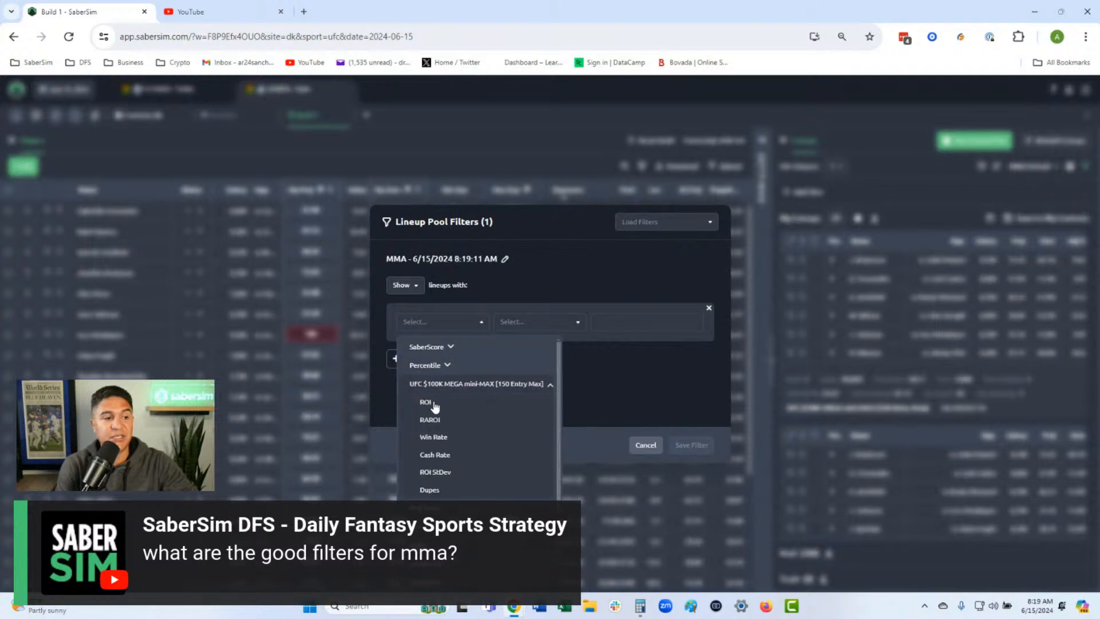
pyautogui.click(425, 414)
pyautogui.click(534, 324)
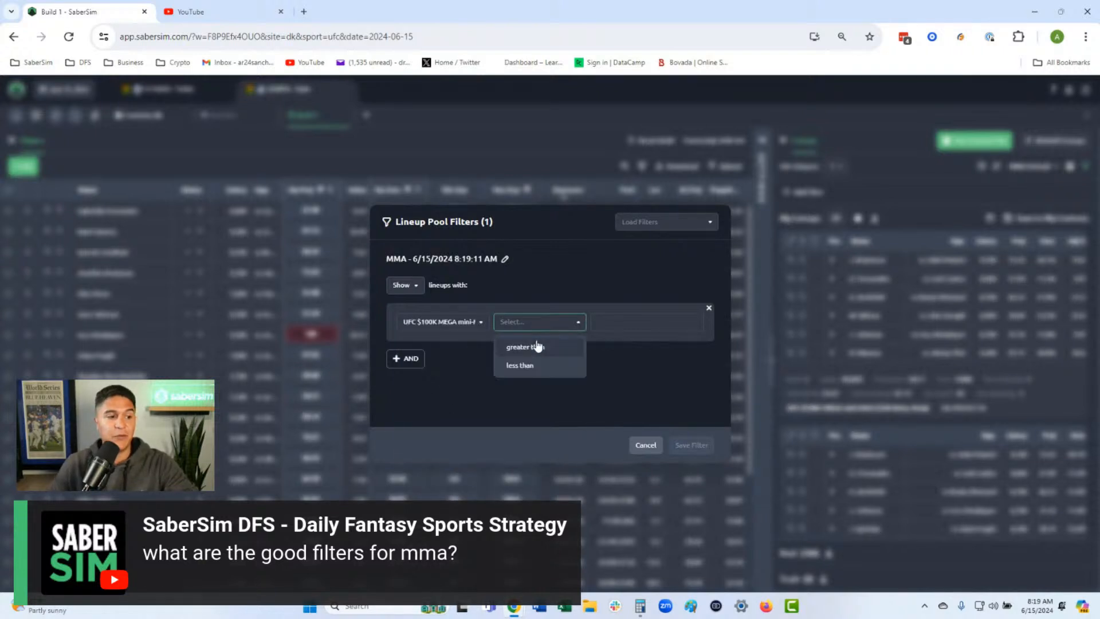
pyautogui.click(537, 344)
pyautogui.click(687, 447)
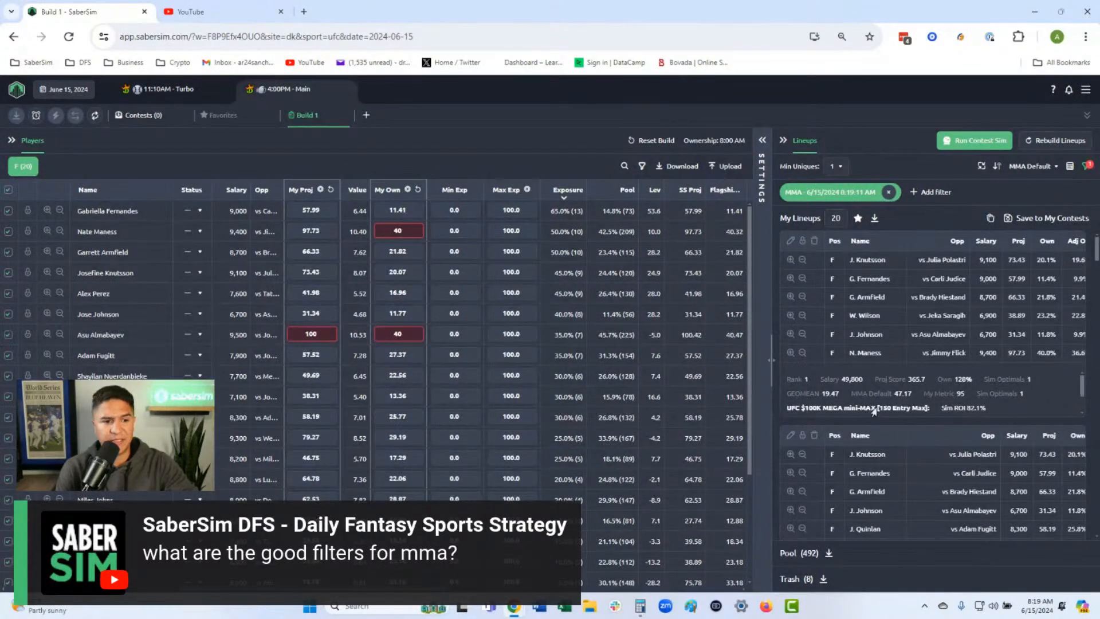
# Add another pool filter that shows lineups with GEOMEAN less than 28.3 and save it
pyautogui.click(930, 198)
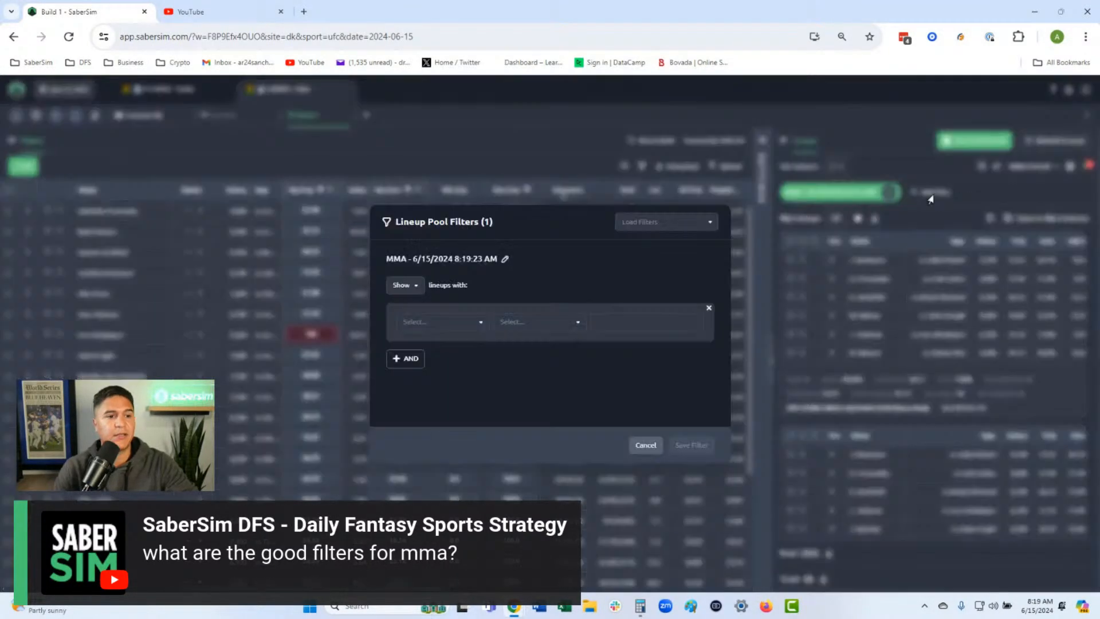
pyautogui.click(435, 322)
pyautogui.click(419, 462)
pyautogui.click(536, 324)
pyautogui.click(537, 346)
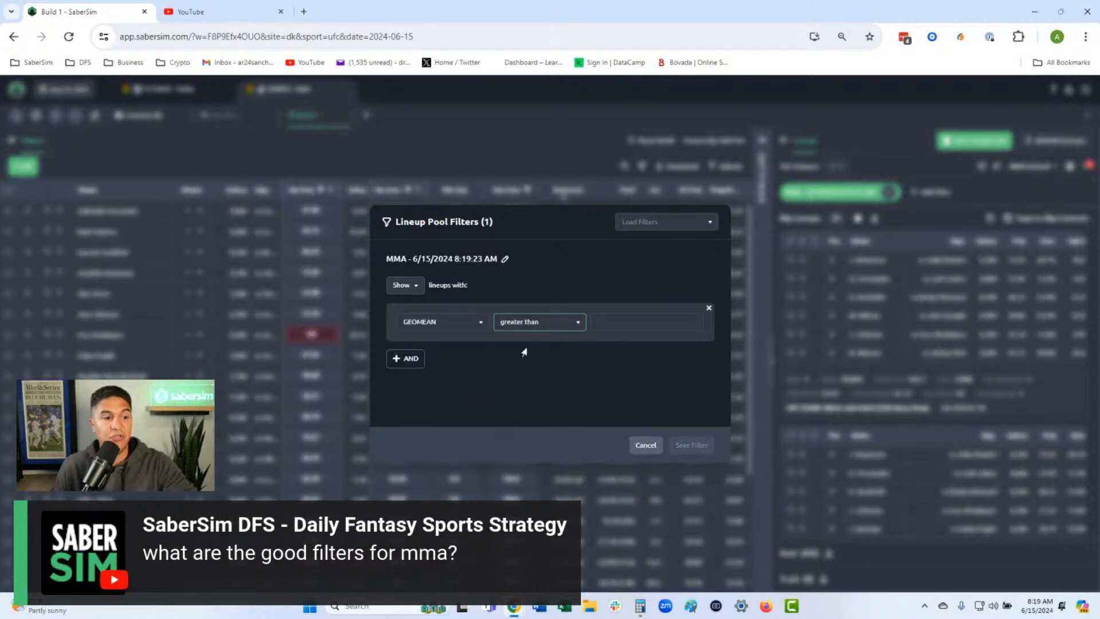
pyautogui.click(541, 326)
pyautogui.click(532, 364)
pyautogui.click(631, 322)
pyautogui.write('28.3')
pyautogui.click(682, 452)
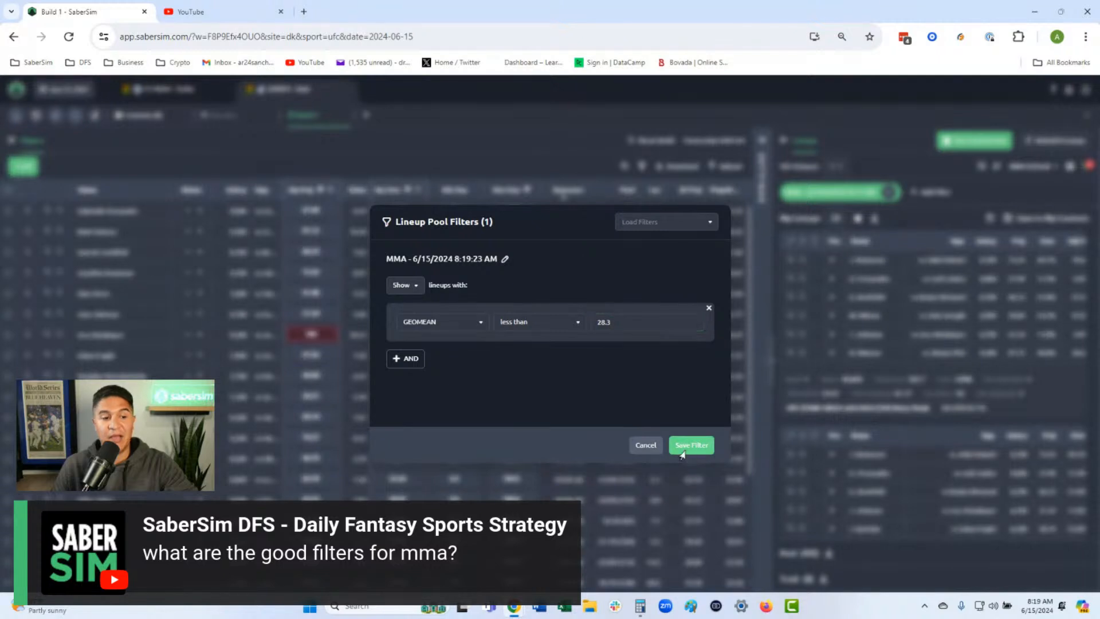